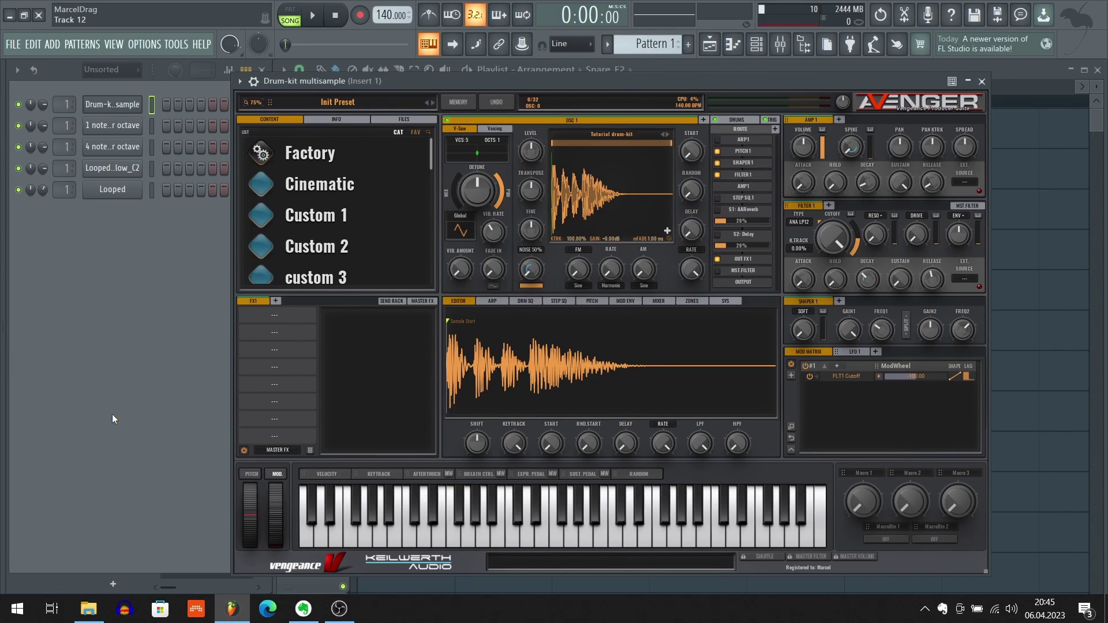
Restore the Tutorial drum-kit folder showing Clap_C2, Kick_D2 and Snare_E2.
{"action": "left_click", "coordinate": [88, 616]}
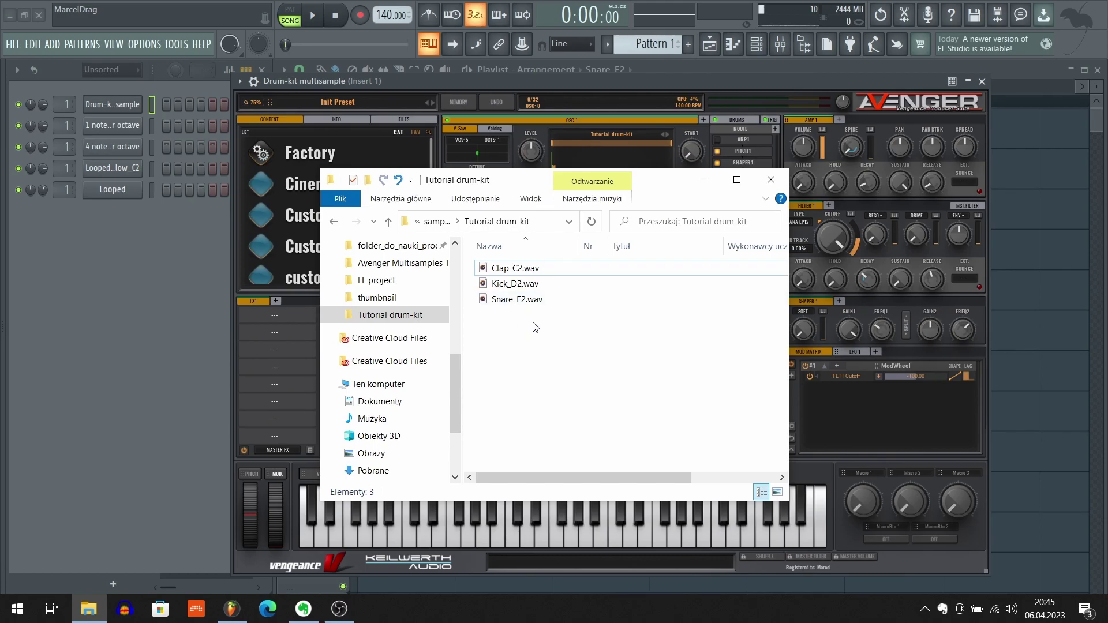
Return to FL Studio and move Avenger aside to reveal the Playlist's three drum tracks.
{"action": "left_click_drag", "start_coordinate": [534, 326], "coordinate": [522, 350]}
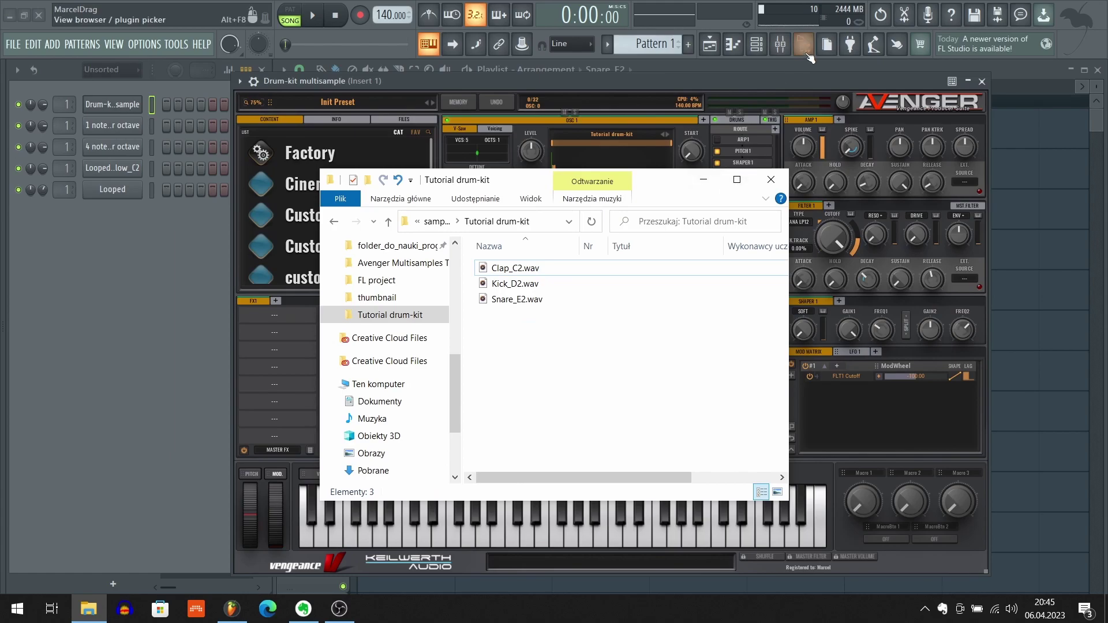
{"action": "left_click", "coordinate": [805, 77]}
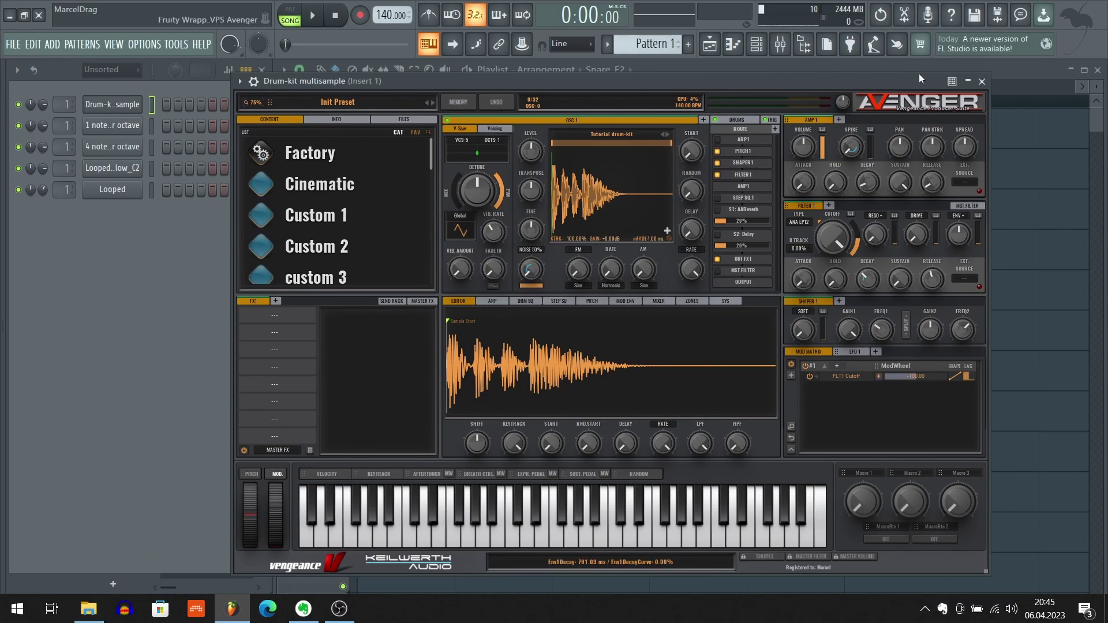
{"action": "left_click_drag", "start_coordinate": [903, 80], "coordinate": [872, 351]}
{"action": "left_click", "coordinate": [577, 206]}
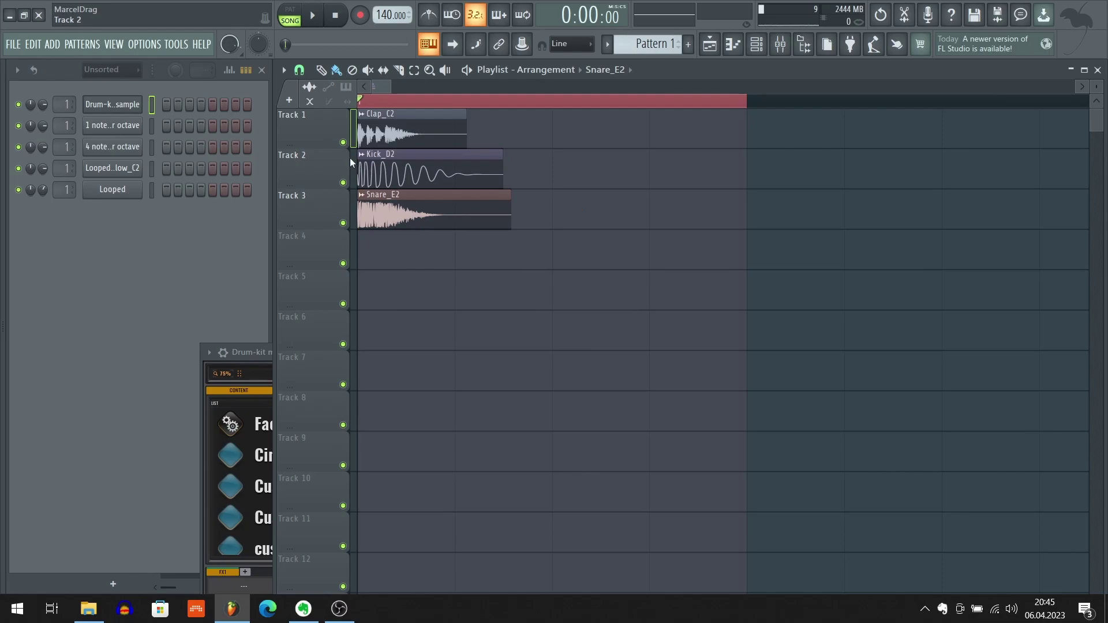
Solo Tracks 1, 2 and 3 in turn, leaving Snare_E2 soloed, and bring Avenger back.
{"action": "right_click", "coordinate": [344, 142]}
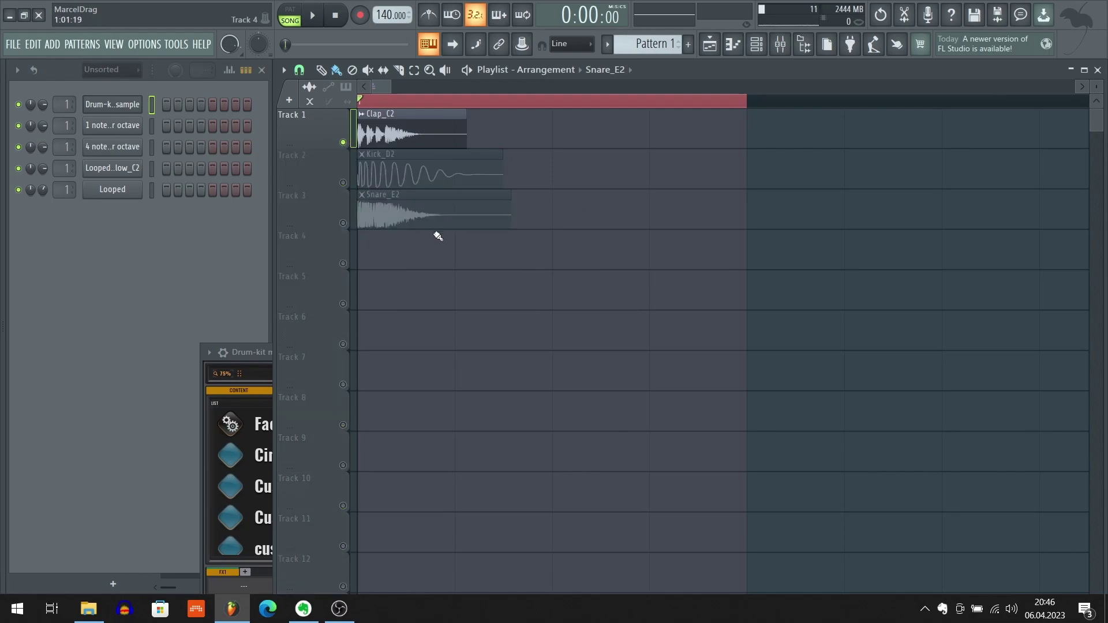
{"action": "right_click", "coordinate": [342, 182]}
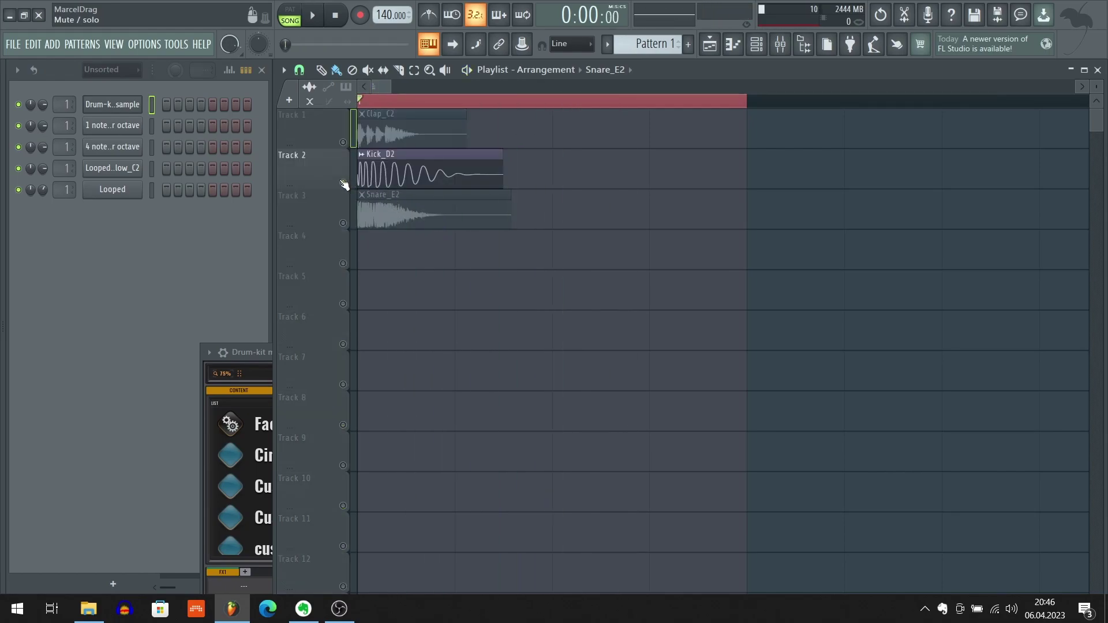
{"action": "right_click", "coordinate": [345, 224]}
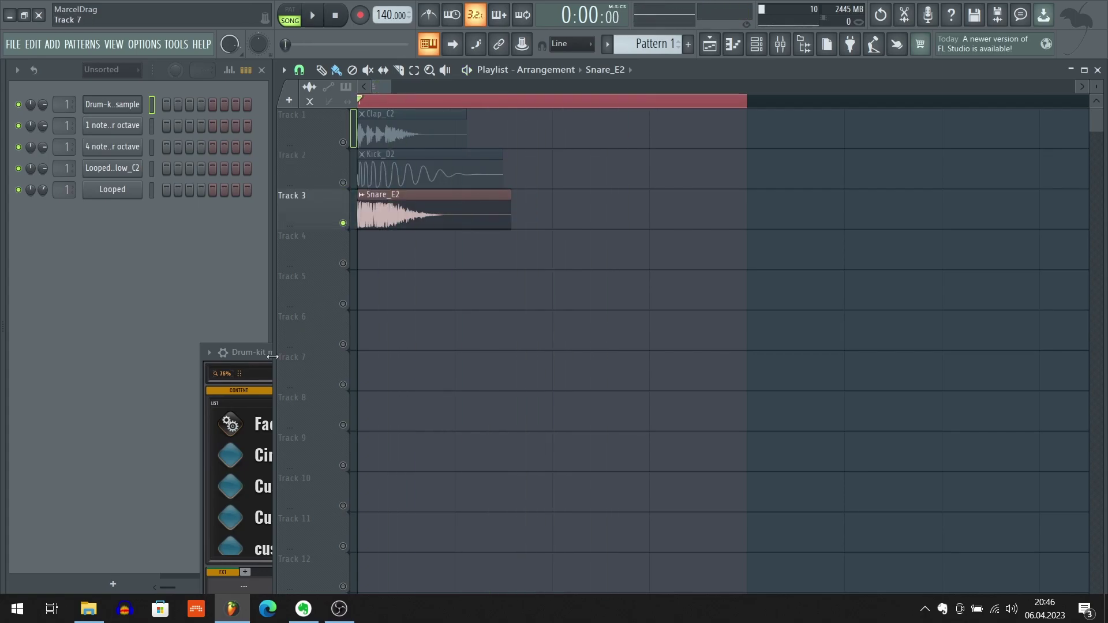
{"action": "left_click_drag", "start_coordinate": [271, 355], "coordinate": [237, 79]}
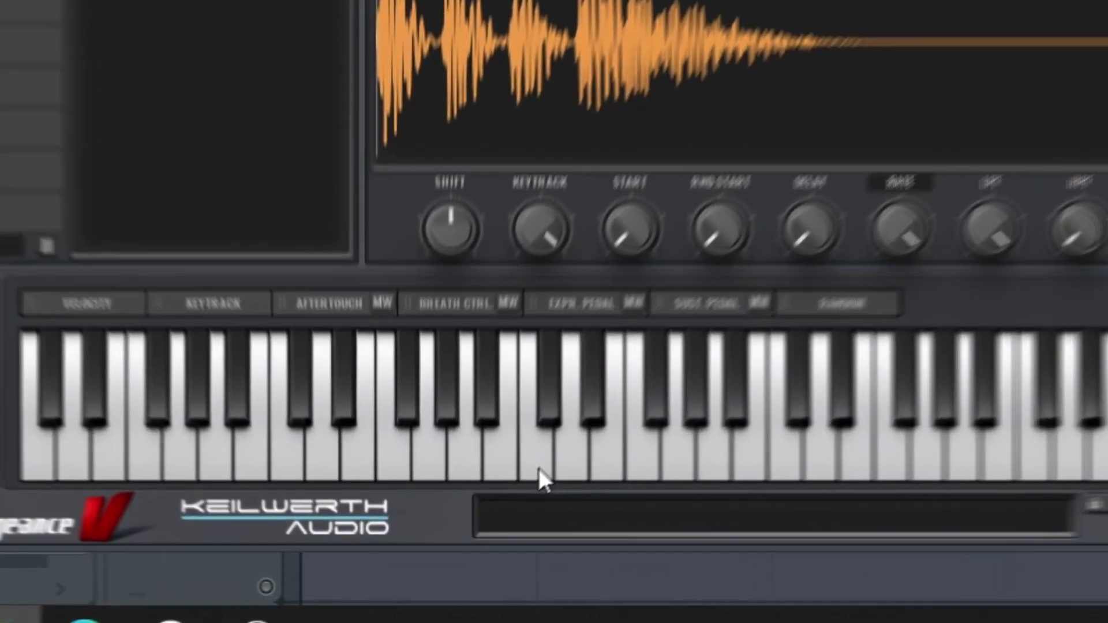
Play several notes of the drum-kit multisample on Avenger's keyboard, then reopen the Tutorial drum-kit folder.
{"action": "left_click", "coordinate": [455, 536]}
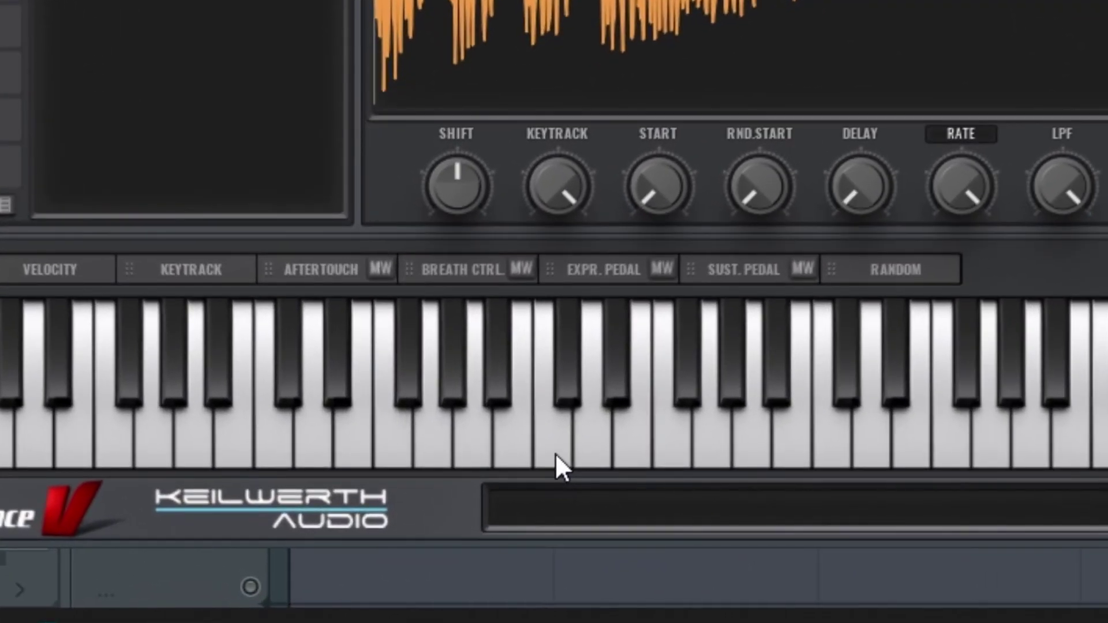
{"action": "left_click", "coordinate": [599, 445]}
{"action": "left_click", "coordinate": [628, 440]}
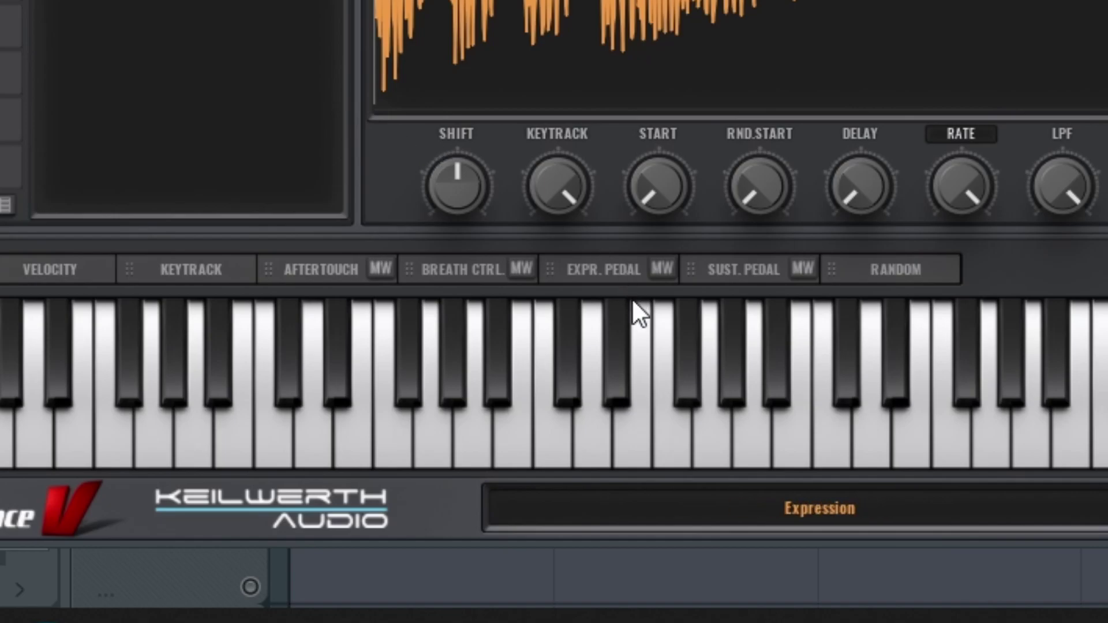
{"action": "left_click", "coordinate": [555, 447]}
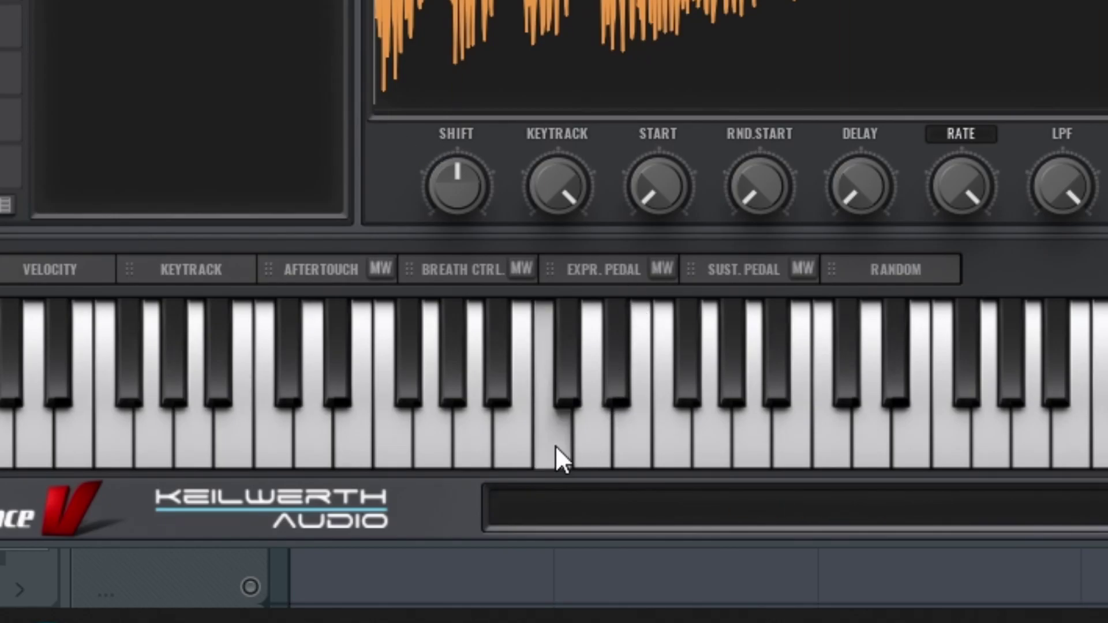
{"action": "left_click", "coordinate": [600, 436]}
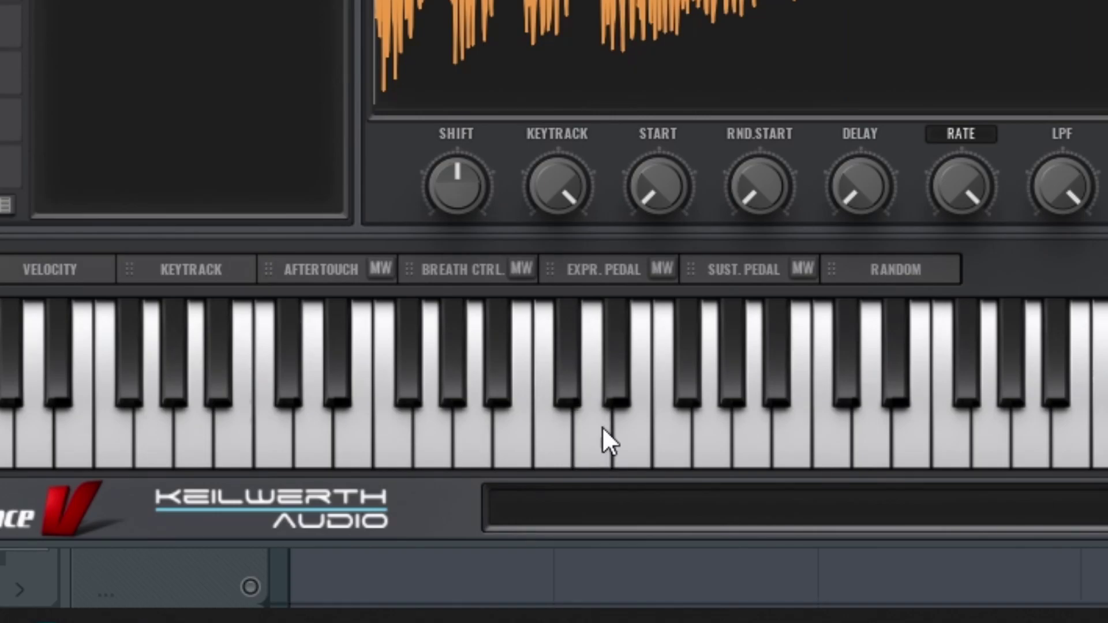
{"action": "left_click", "coordinate": [635, 435]}
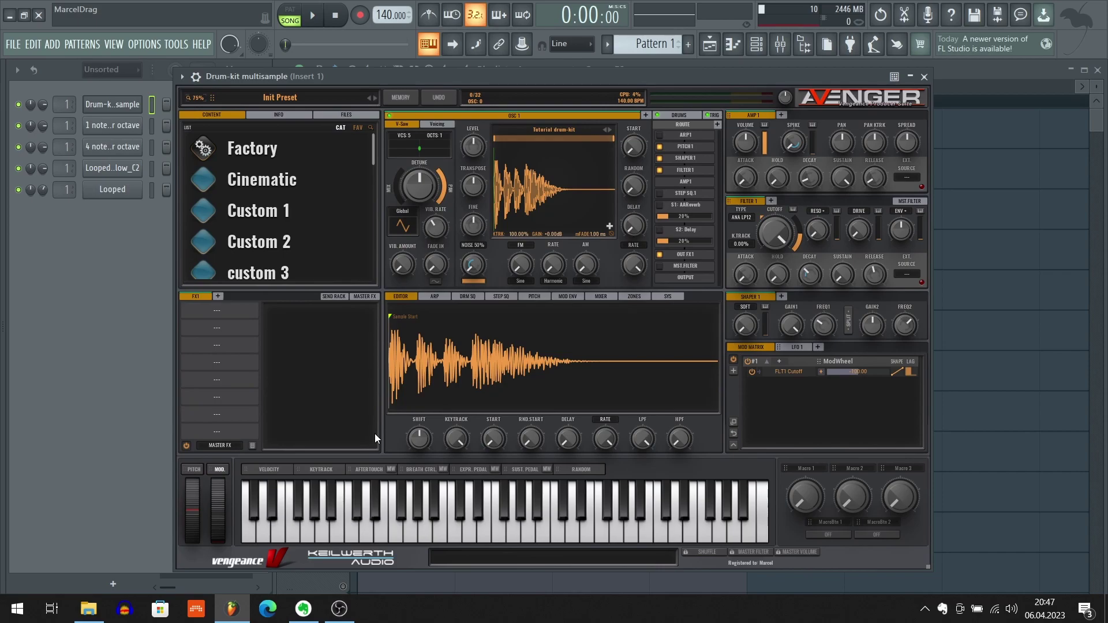
{"action": "left_click", "coordinate": [88, 608]}
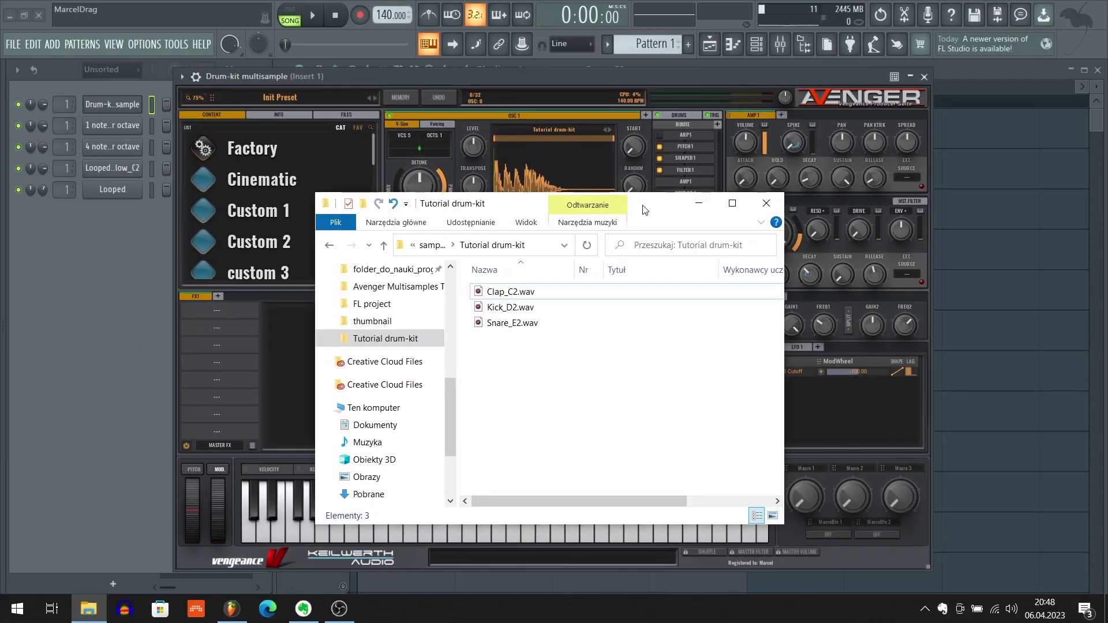
Move the folder window to the right of Avenger and play a few multisample notes.
{"action": "left_click_drag", "start_coordinate": [657, 202], "coordinate": [912, 100]}
{"action": "left_click_drag", "start_coordinate": [768, 94], "coordinate": [986, 115]}
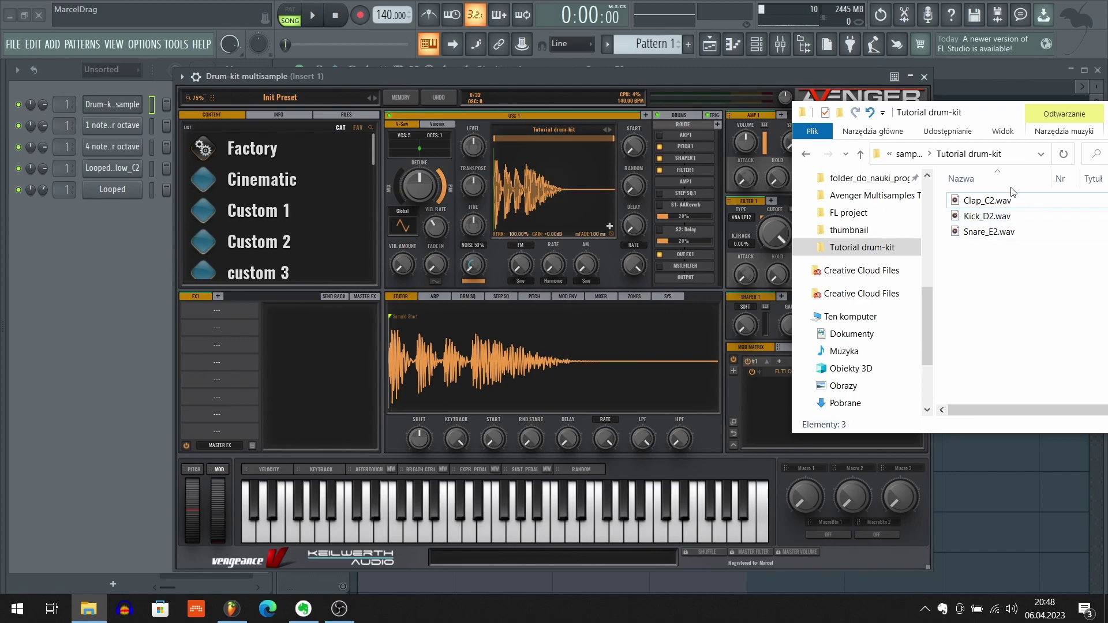
{"action": "left_click", "coordinate": [453, 532]}
{"action": "left_click", "coordinate": [473, 535]}
{"action": "left_click", "coordinate": [480, 535]}
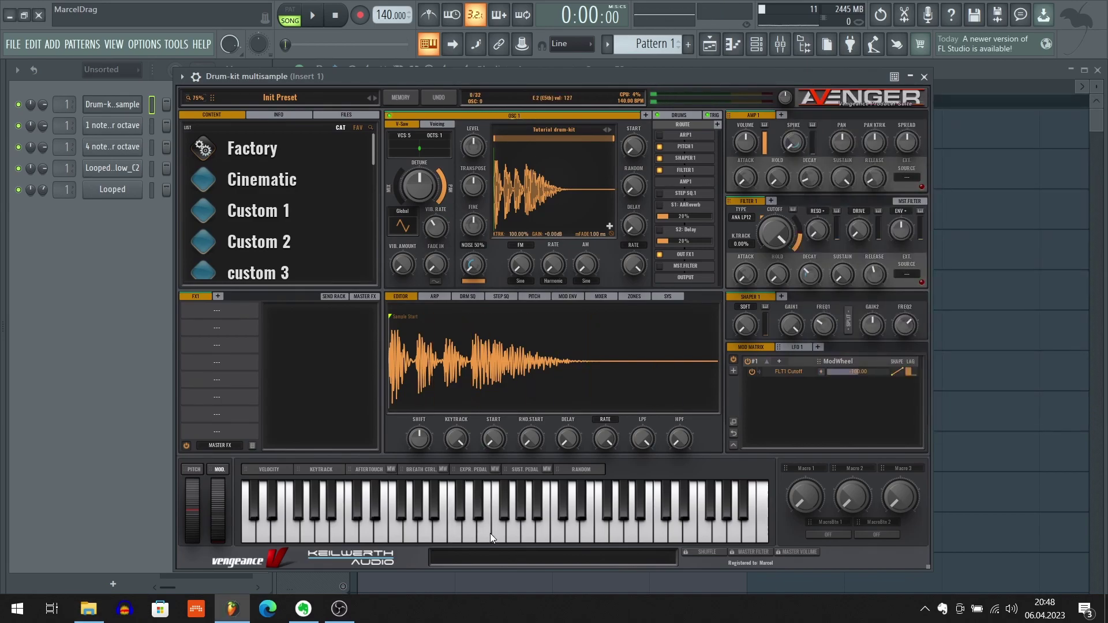
Match Clap_C2, Kick_D2 and Snare_E2 to notes C2, D2 and E2 one by one.
{"action": "left_click", "coordinate": [87, 608]}
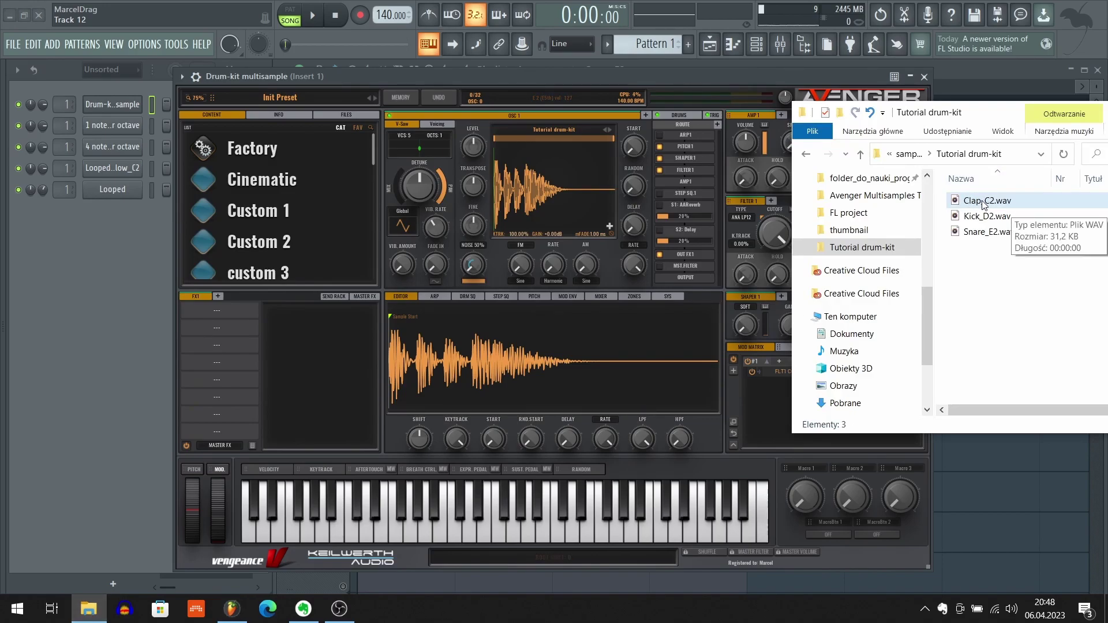
{"action": "left_click", "coordinate": [455, 532]}
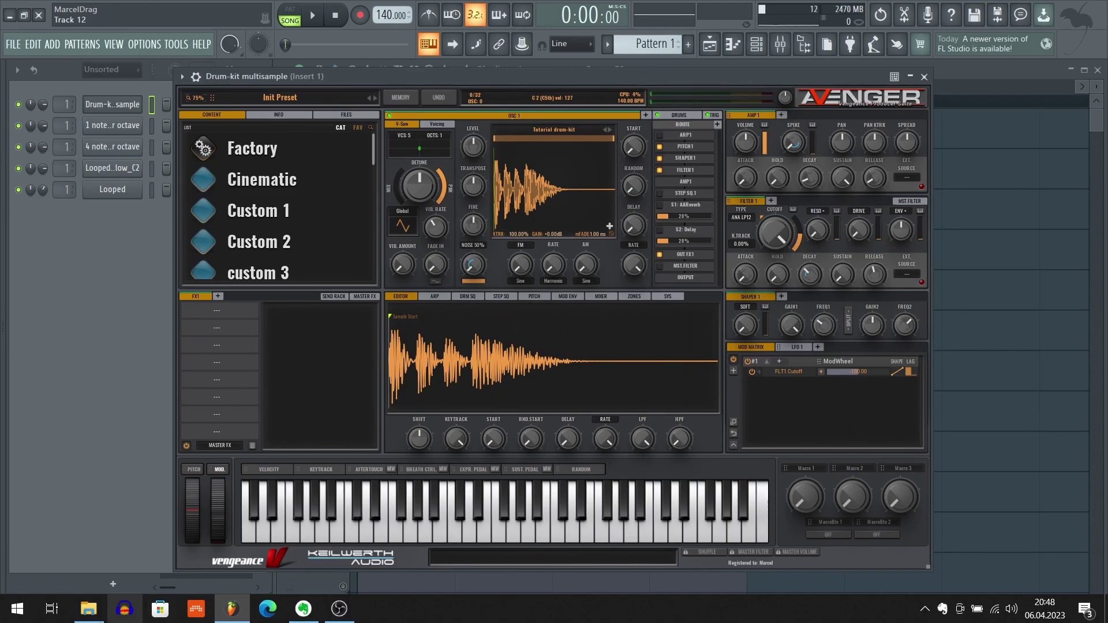
{"action": "left_click", "coordinate": [90, 611]}
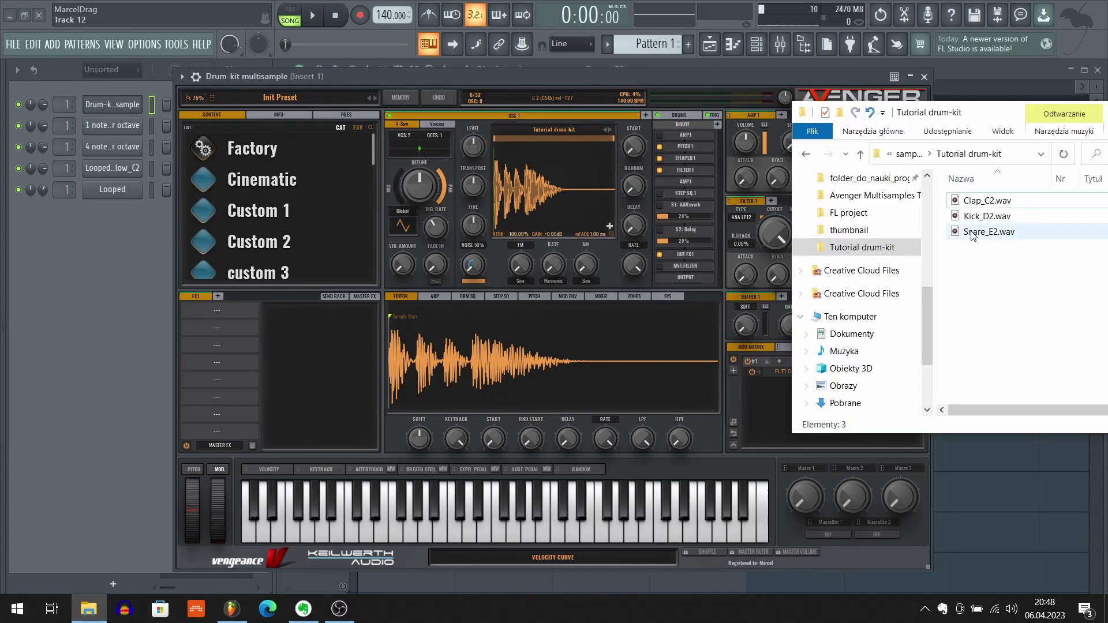
{"action": "left_click", "coordinate": [468, 534]}
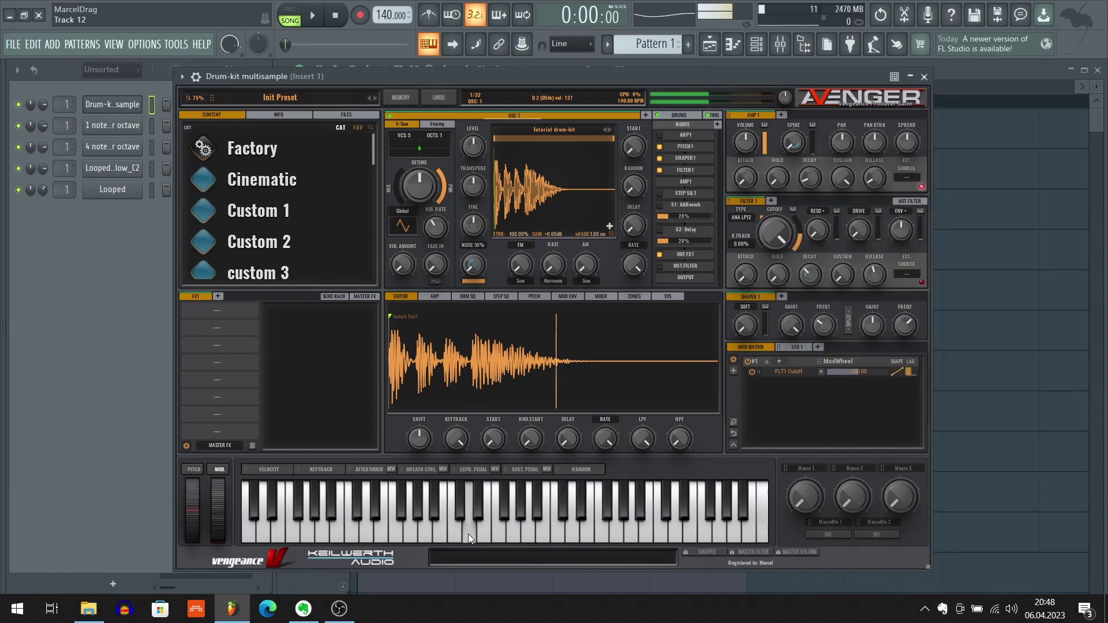
{"action": "left_click", "coordinate": [88, 609]}
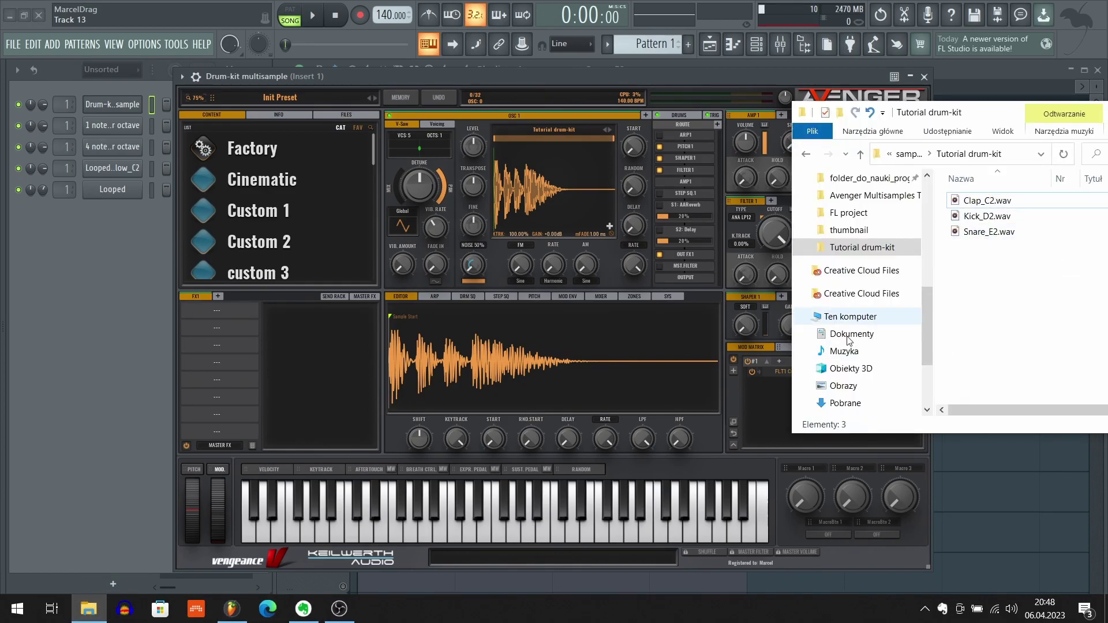
{"action": "left_click", "coordinate": [483, 531]}
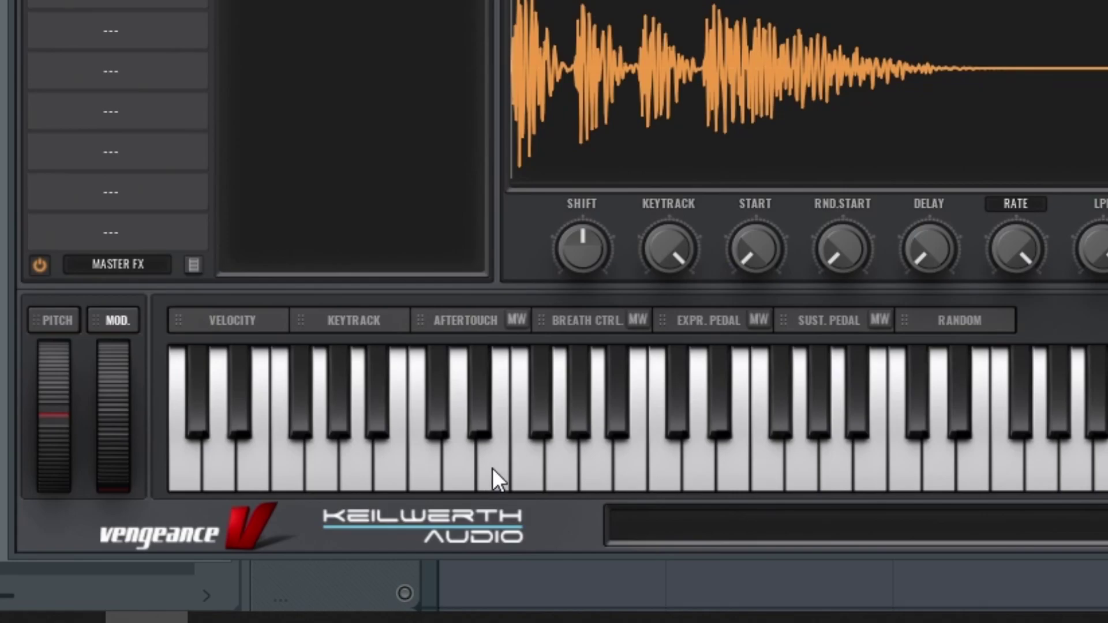
{"action": "left_click", "coordinate": [667, 470]}
{"action": "left_click", "coordinate": [667, 473]}
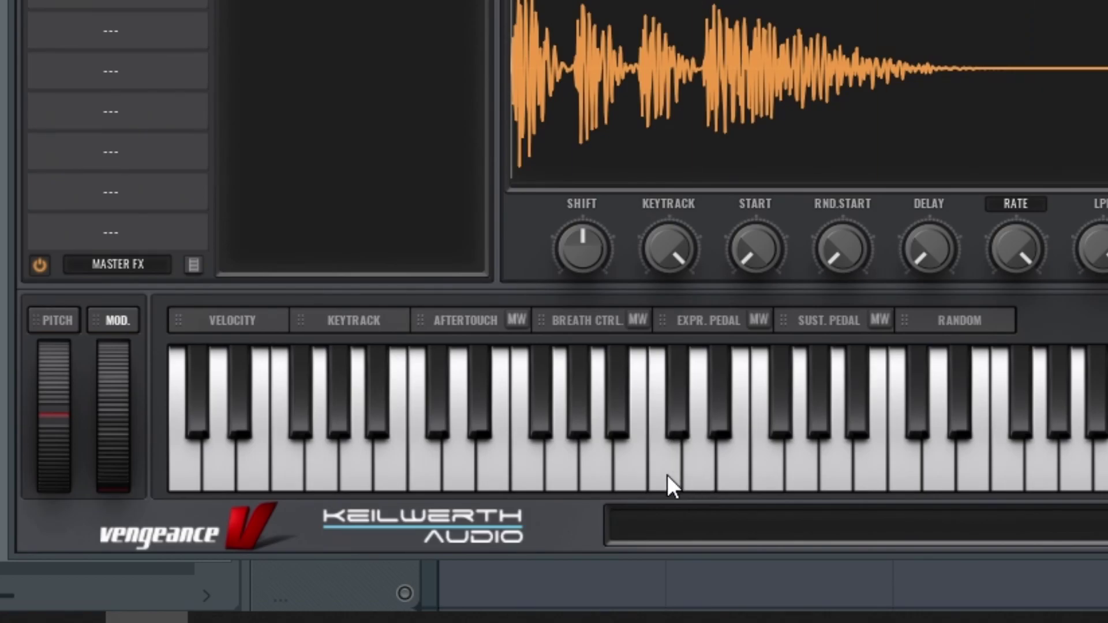
{"action": "left_click", "coordinate": [531, 467]}
{"action": "left_click", "coordinate": [422, 462]}
{"action": "left_click", "coordinate": [293, 471]}
{"action": "left_click", "coordinate": [179, 469]}
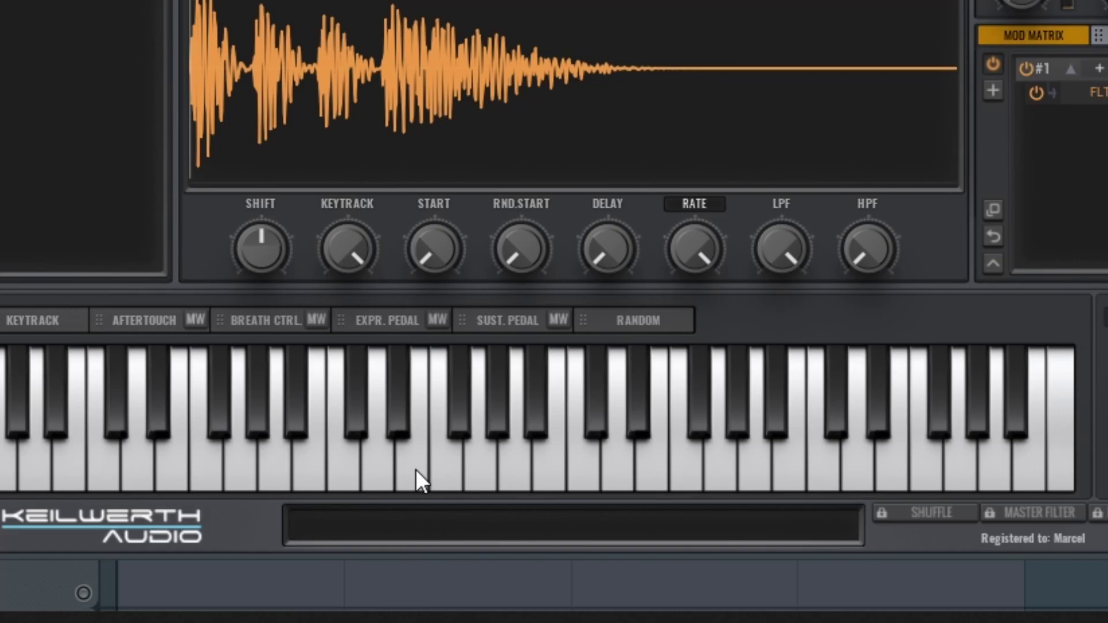
{"action": "left_click", "coordinate": [415, 469]}
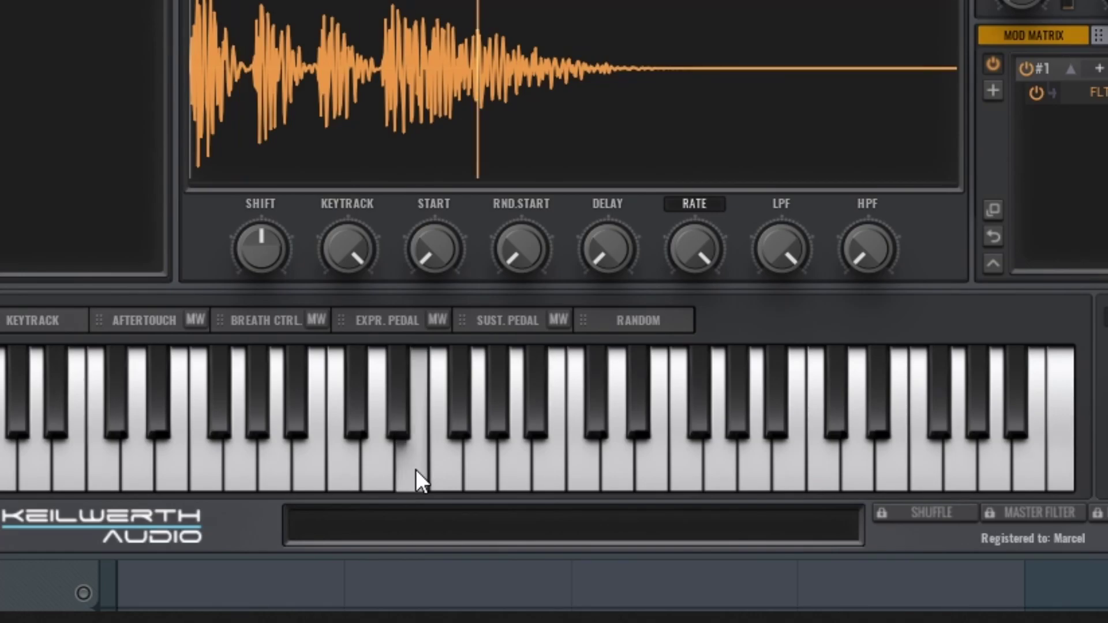
{"action": "left_click", "coordinate": [517, 466]}
{"action": "left_click", "coordinate": [649, 461]}
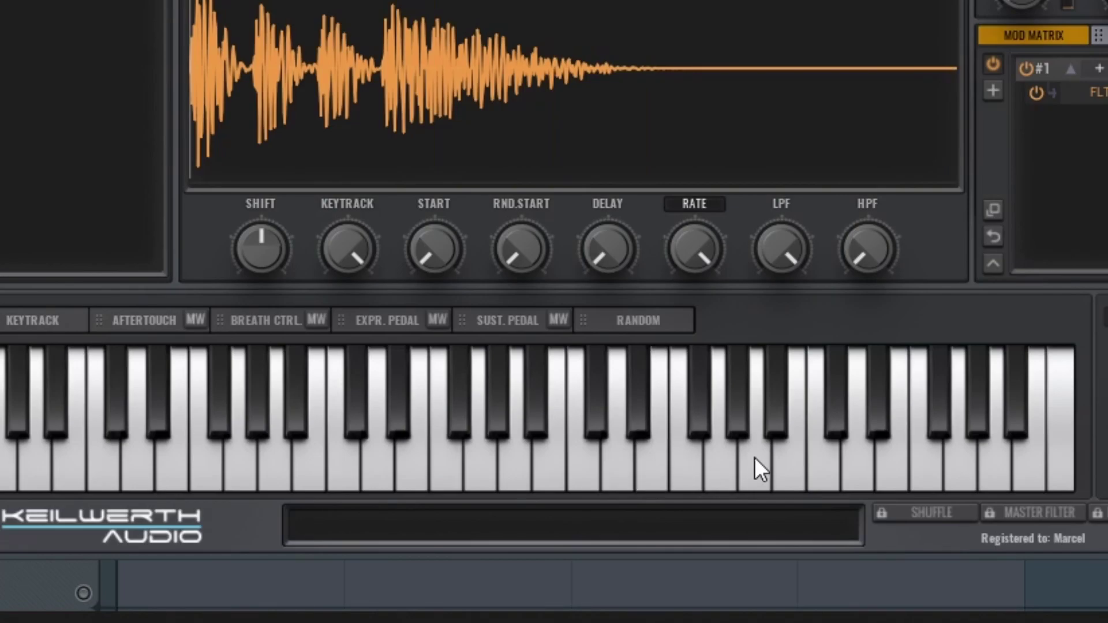
{"action": "left_click", "coordinate": [782, 467]}
{"action": "left_click", "coordinate": [895, 464]}
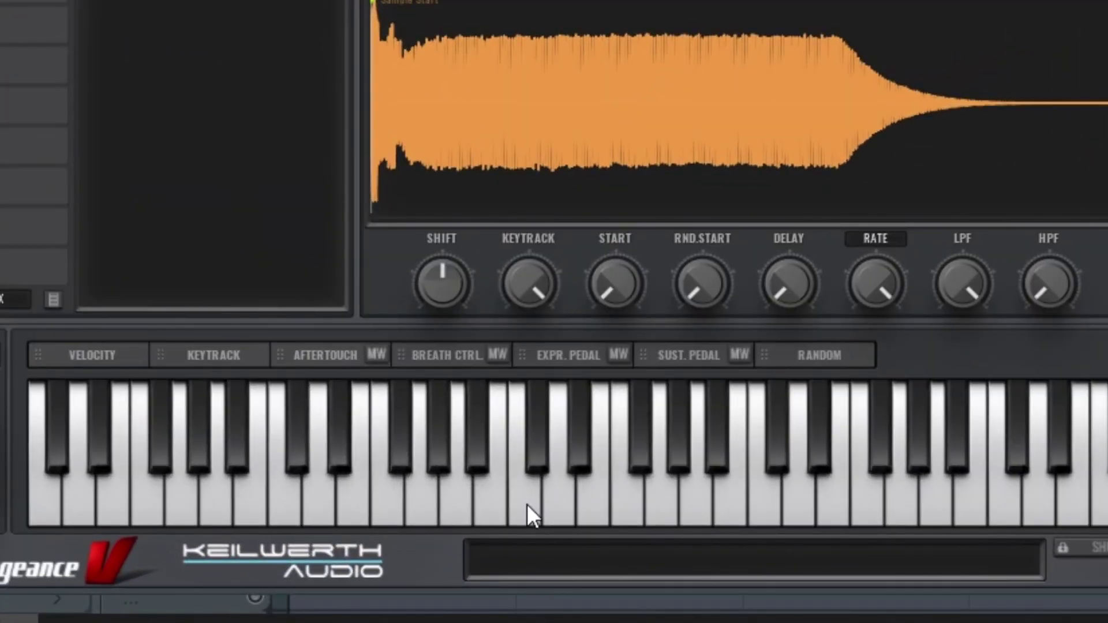
{"action": "left_click", "coordinate": [528, 504]}
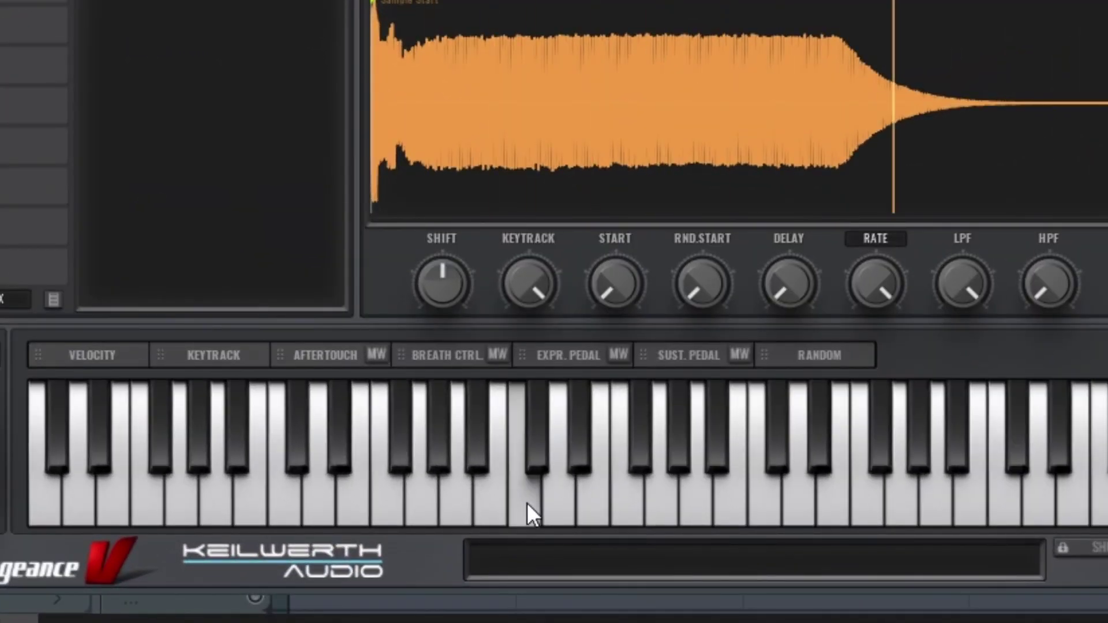
{"action": "left_click", "coordinate": [580, 455]}
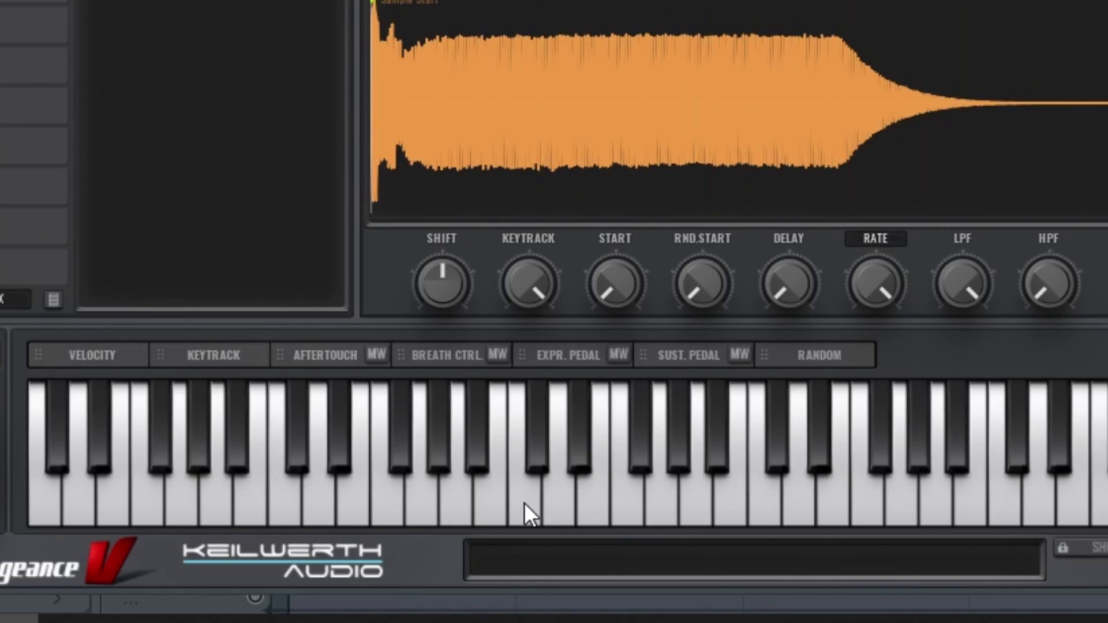
{"action": "left_click", "coordinate": [524, 503]}
{"action": "left_click", "coordinate": [574, 455]}
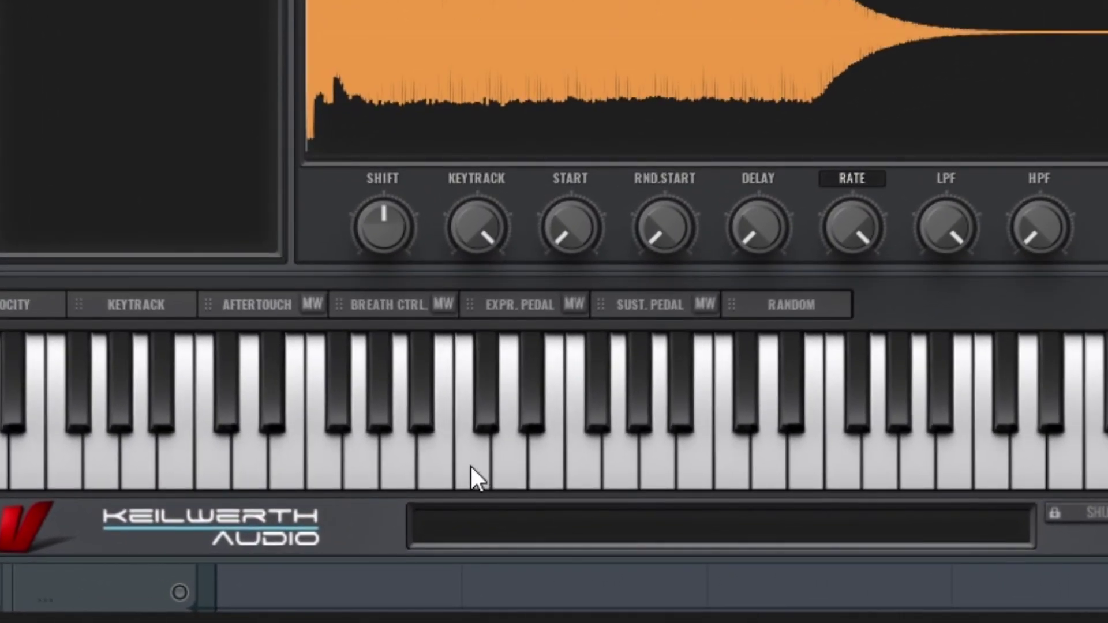
{"action": "left_click", "coordinate": [471, 467]}
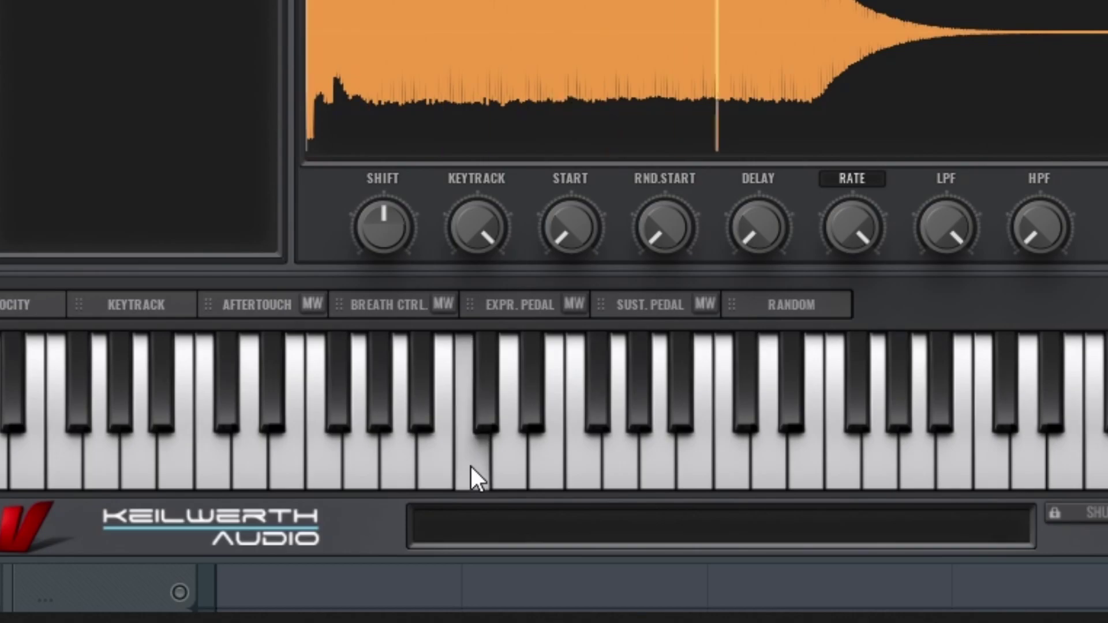
{"action": "left_click", "coordinate": [536, 412]}
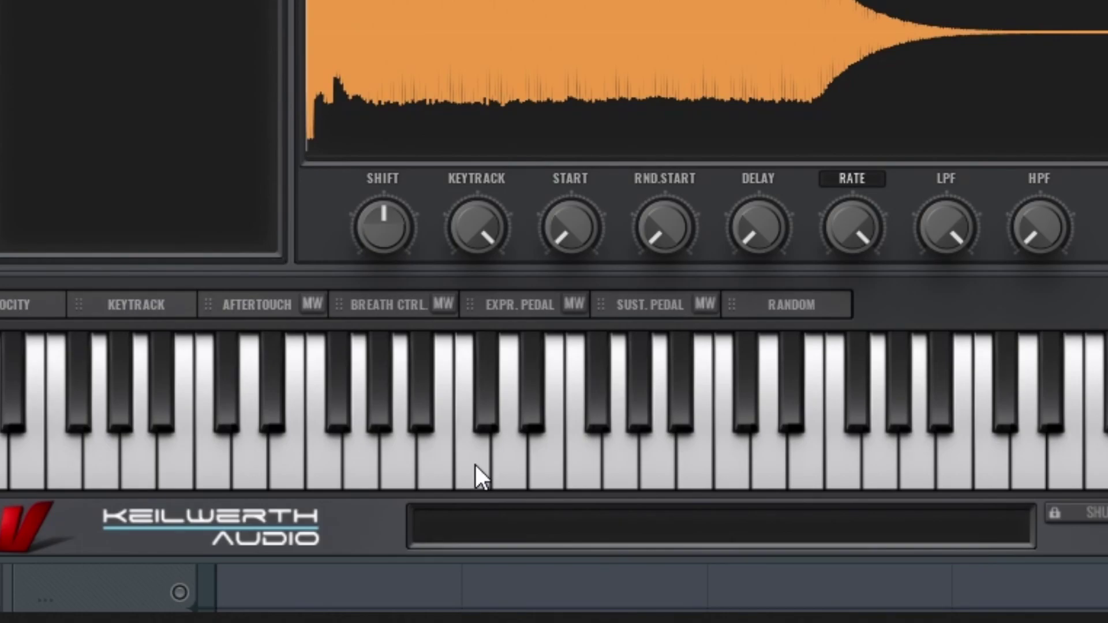
{"action": "left_click", "coordinate": [476, 465]}
{"action": "left_click", "coordinate": [536, 412]}
{"action": "left_click", "coordinate": [590, 446]}
{"action": "left_click", "coordinate": [652, 468]}
{"action": "left_click", "coordinate": [623, 459]}
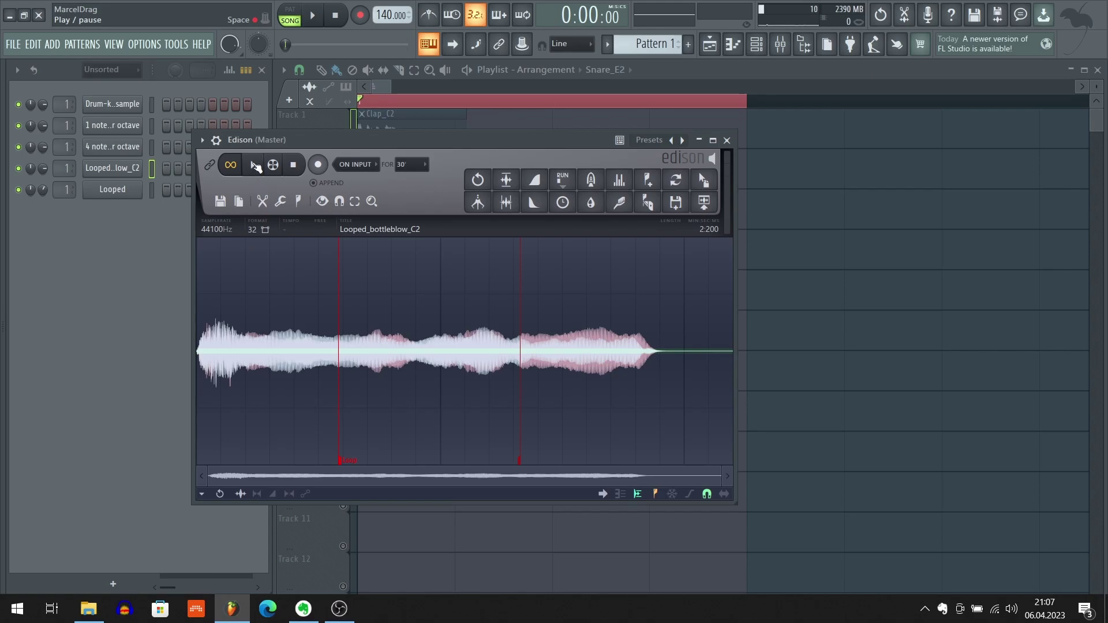
{"action": "left_click", "coordinate": [255, 165]}
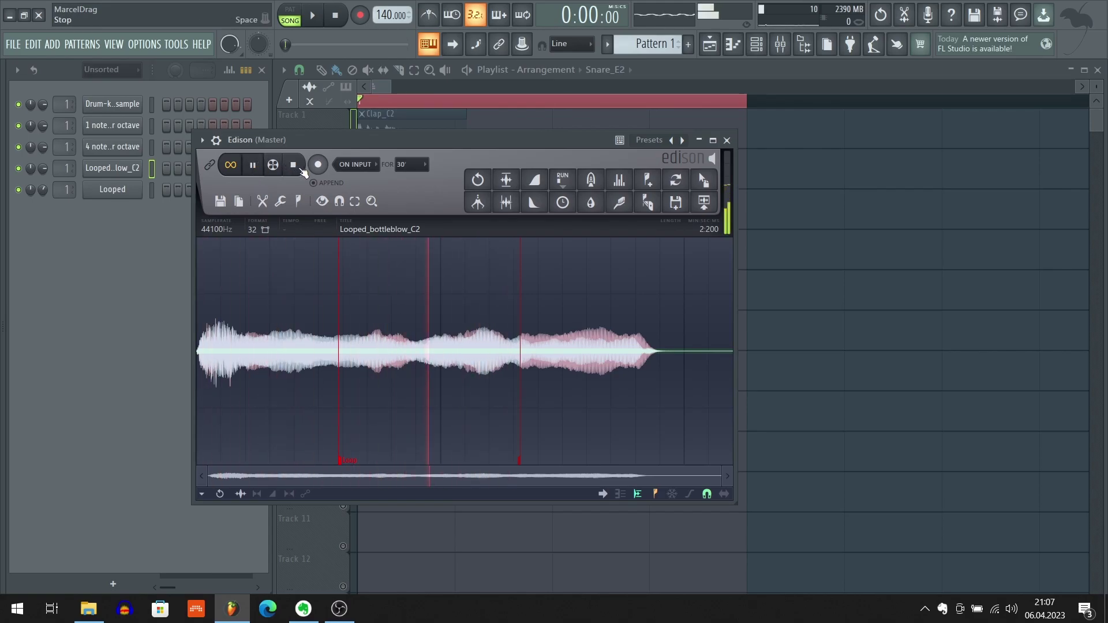
{"action": "left_click", "coordinate": [302, 168]}
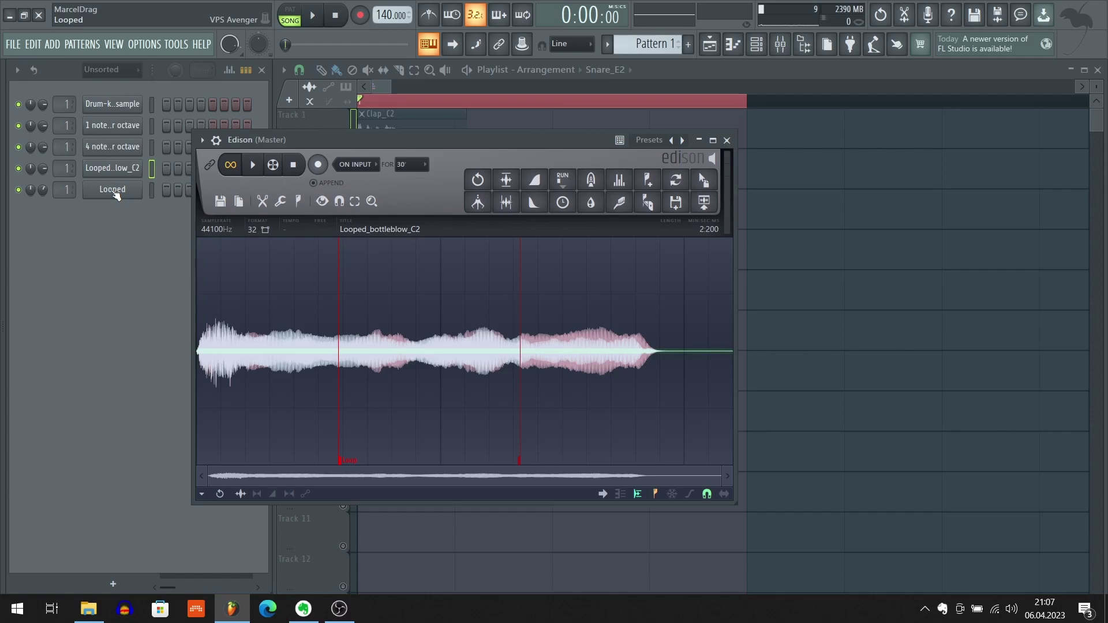
Open the VPS Avenger instrument from the Looped channel and raise its window.
{"action": "left_click", "coordinate": [116, 195]}
{"action": "left_click_drag", "start_coordinate": [391, 91], "coordinate": [393, 82]}
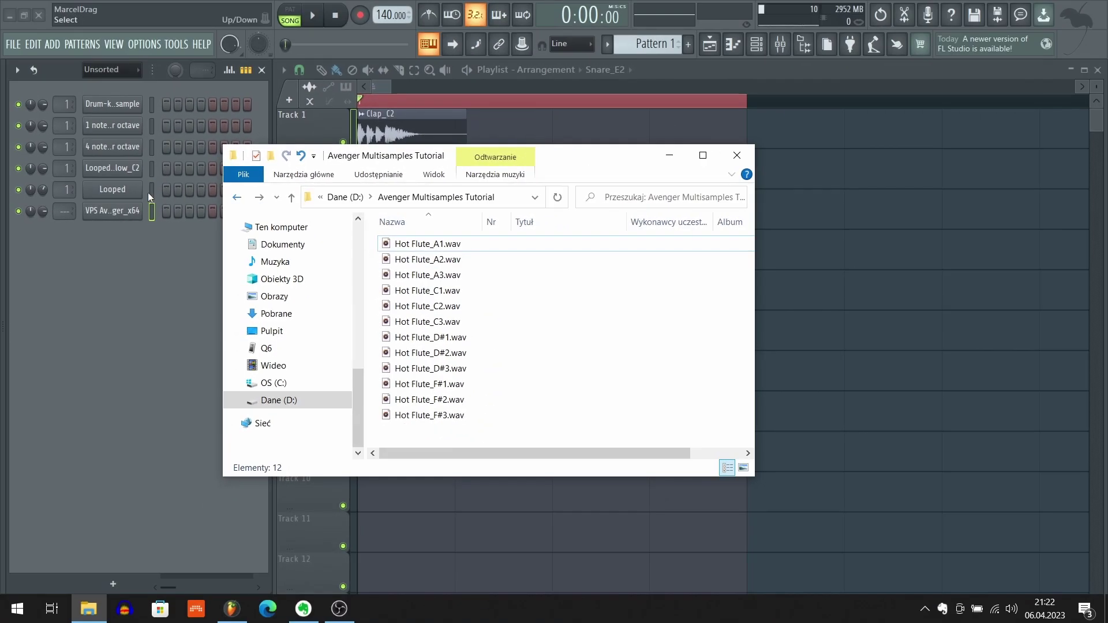
Bring FL Studio with the new VPS Avenger window back to the front.
{"action": "left_click", "coordinate": [115, 214]}
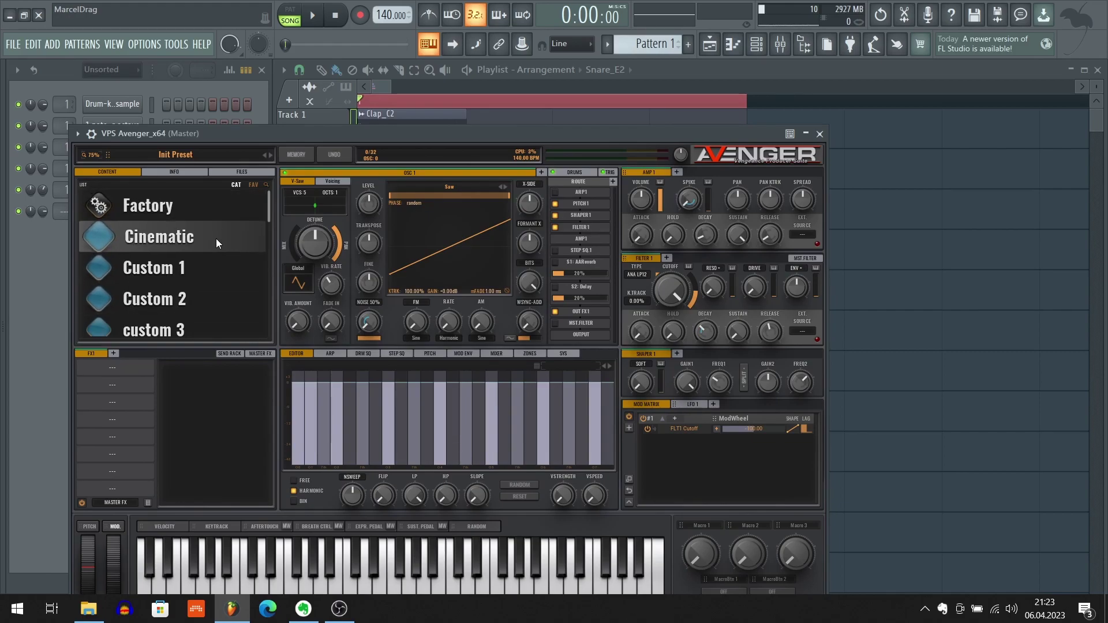
Create a custom expansion named 'multisample expansion' from Avenger's CONTENT list.
{"action": "right_click", "coordinate": [210, 233]}
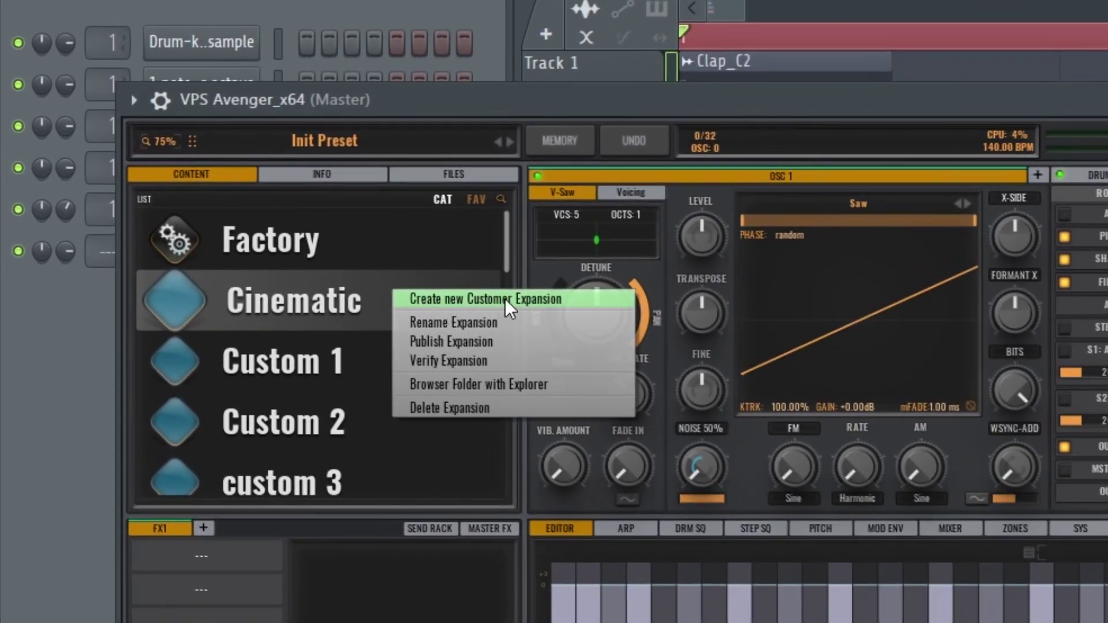
{"action": "left_click", "coordinate": [505, 299]}
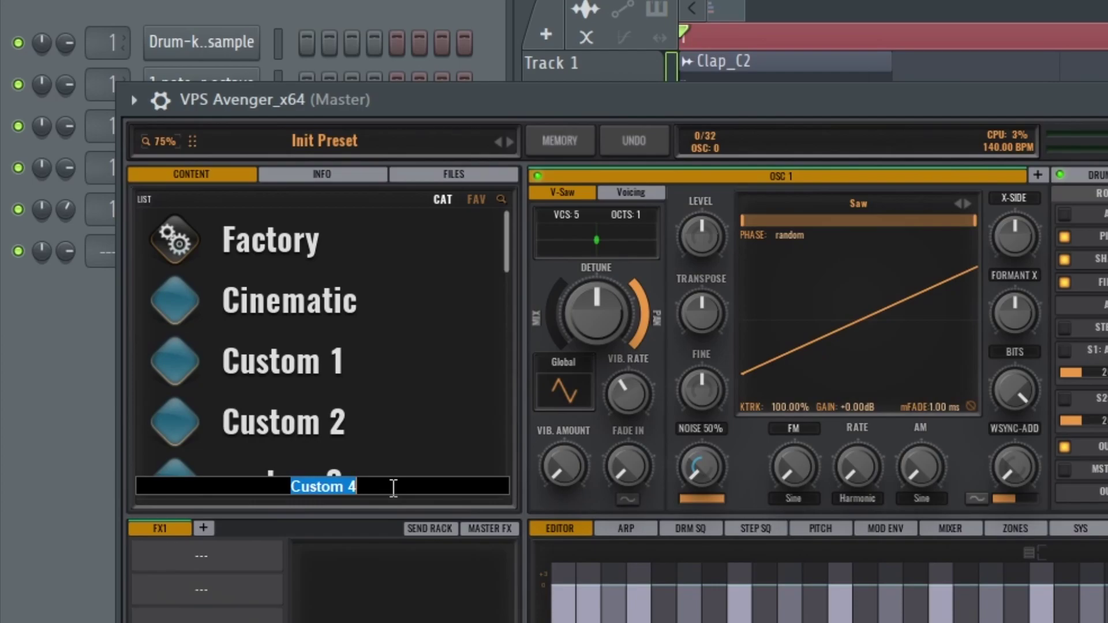
{"action": "type", "text": "mu"}
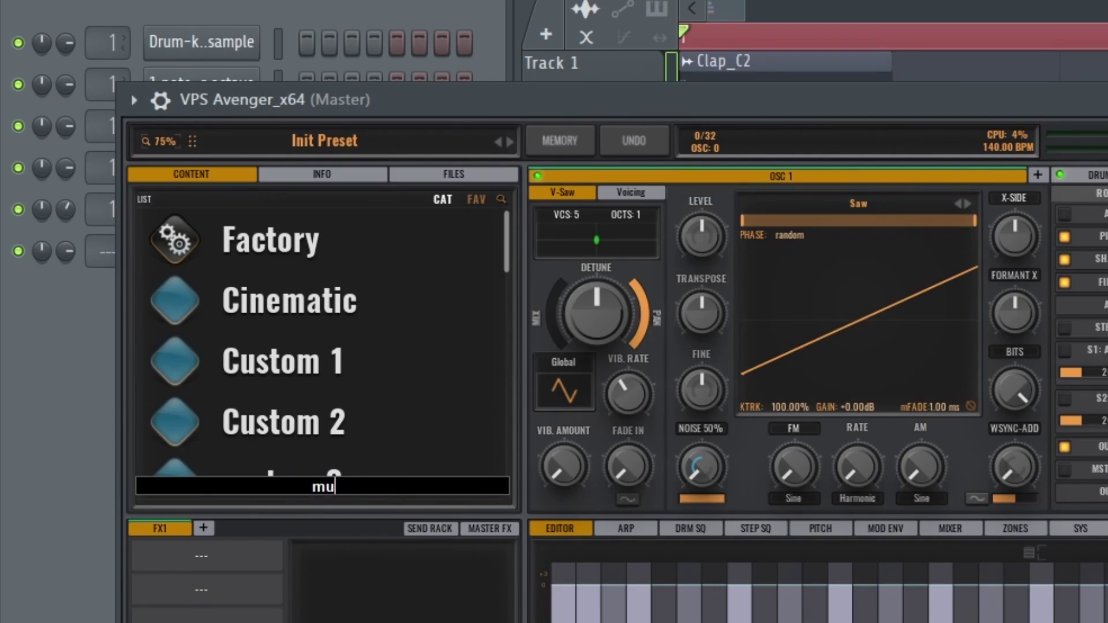
{"action": "type", "text": "ltisampl"}
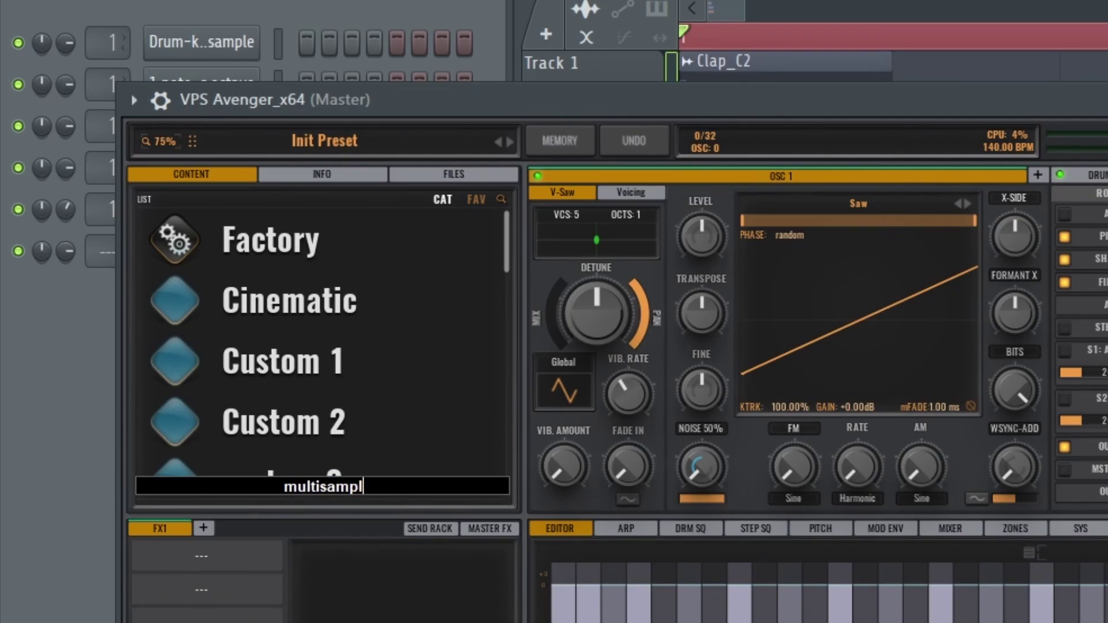
{"action": "type", "text": "e expansion"}
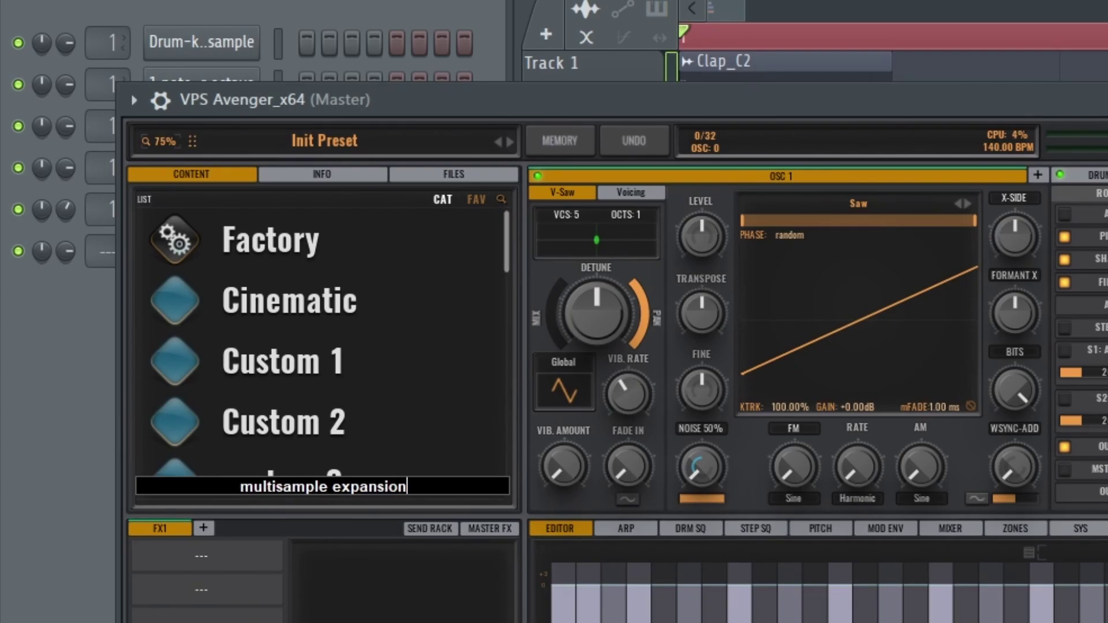
{"action": "key", "text": "Return"}
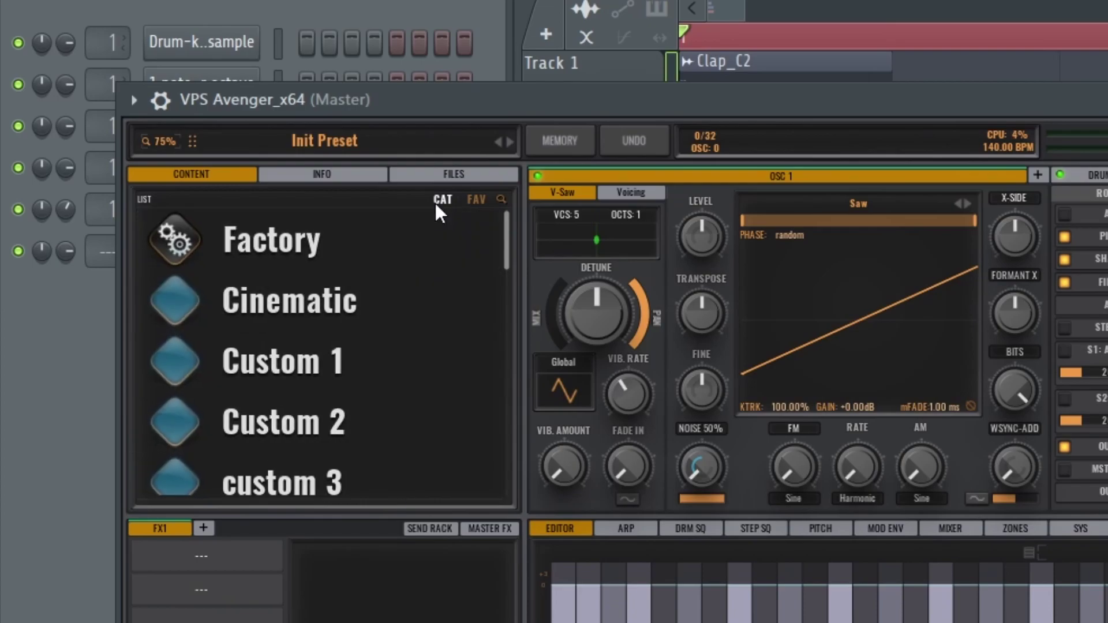
In Avenger's FILES browser, open Convert multisample > multisample expansion for the Avenger Multisamples Tutorial folder.
{"action": "left_click", "coordinate": [460, 180]}
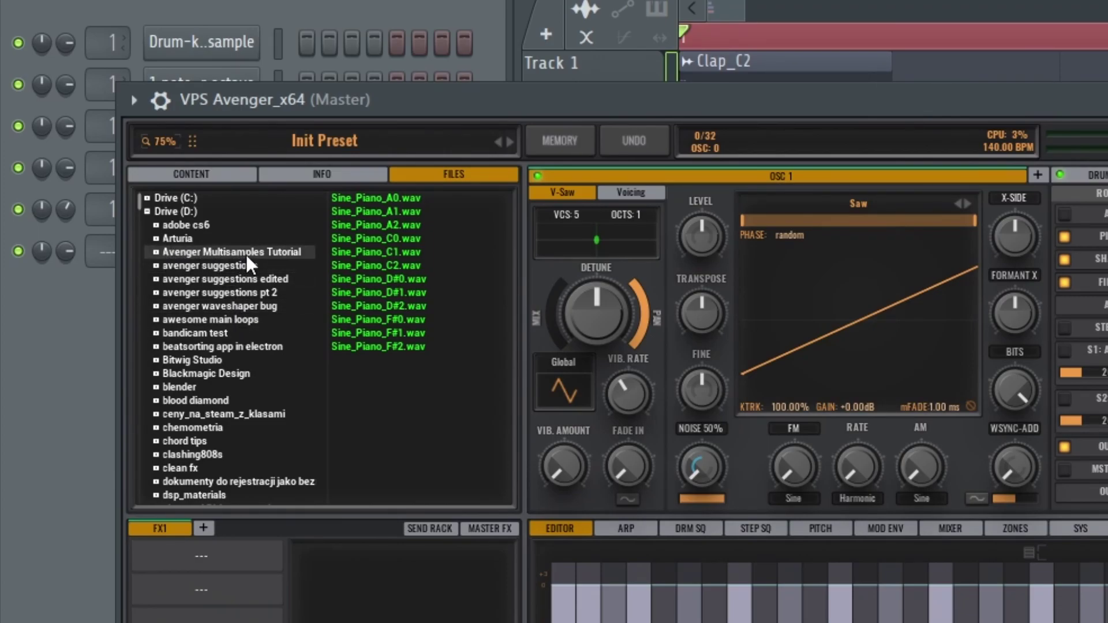
{"action": "type", "text": "bi"}
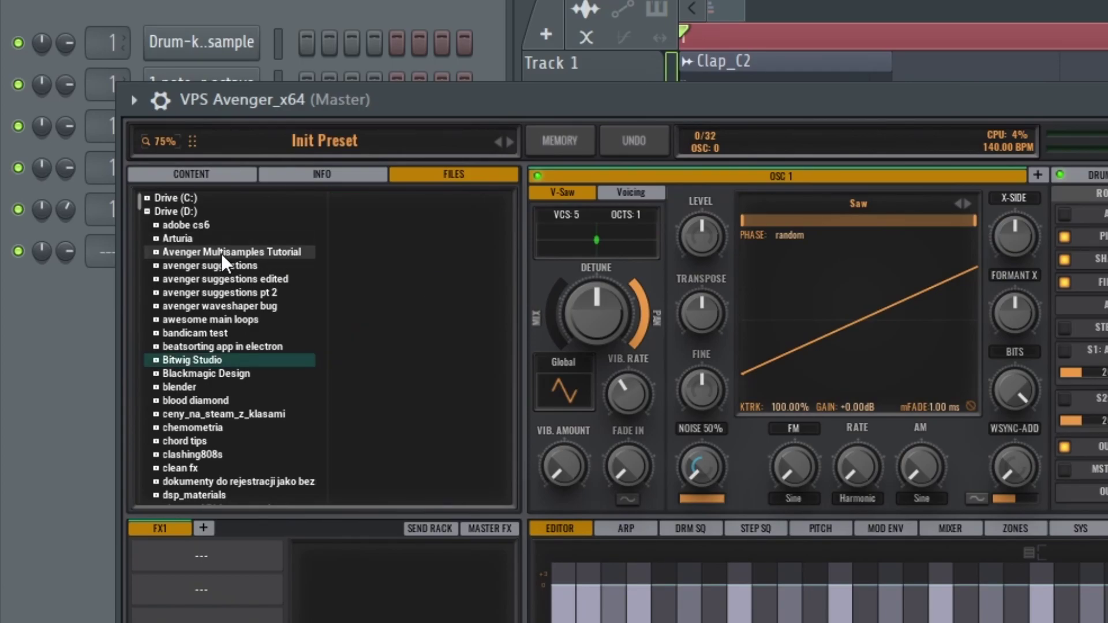
{"action": "right_click", "coordinate": [222, 255]}
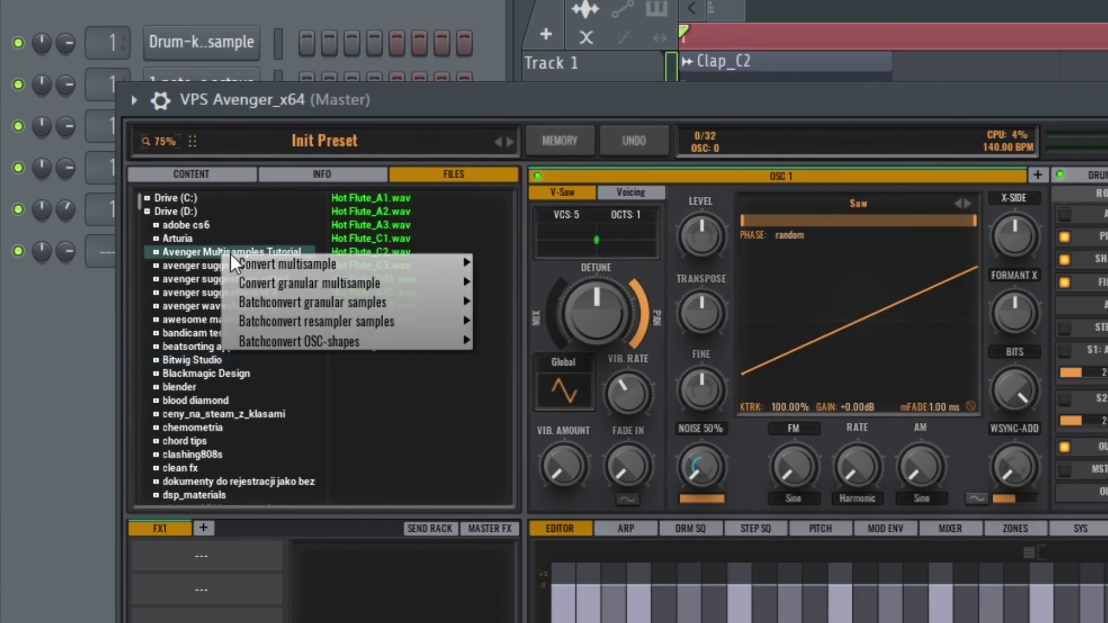
{"action": "mouse_move", "coordinate": [273, 266]}
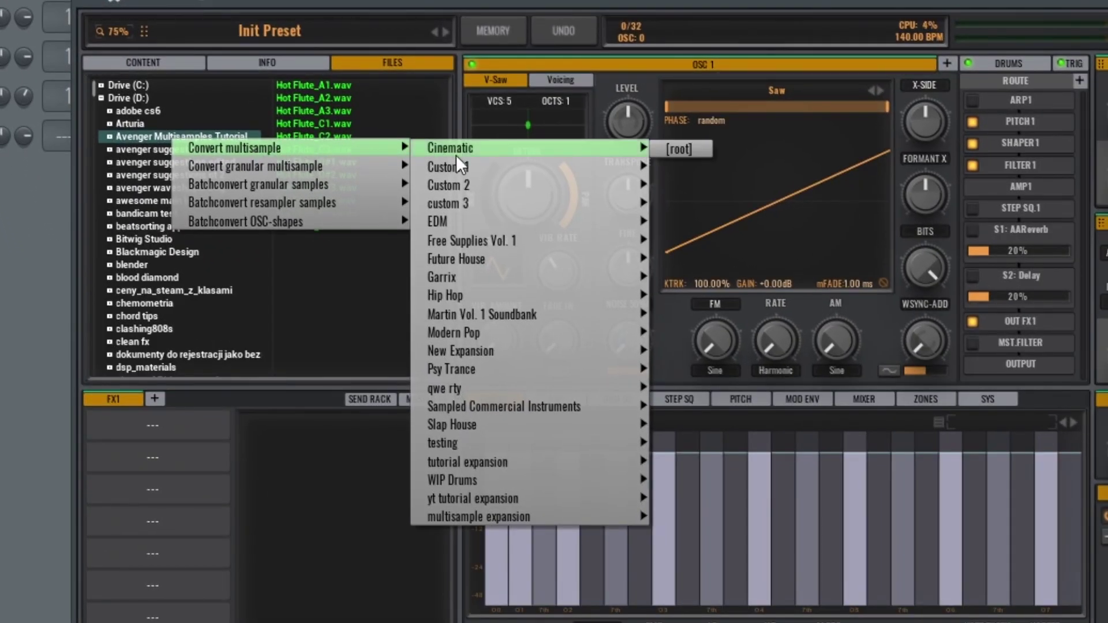
{"action": "mouse_move", "coordinate": [504, 486]}
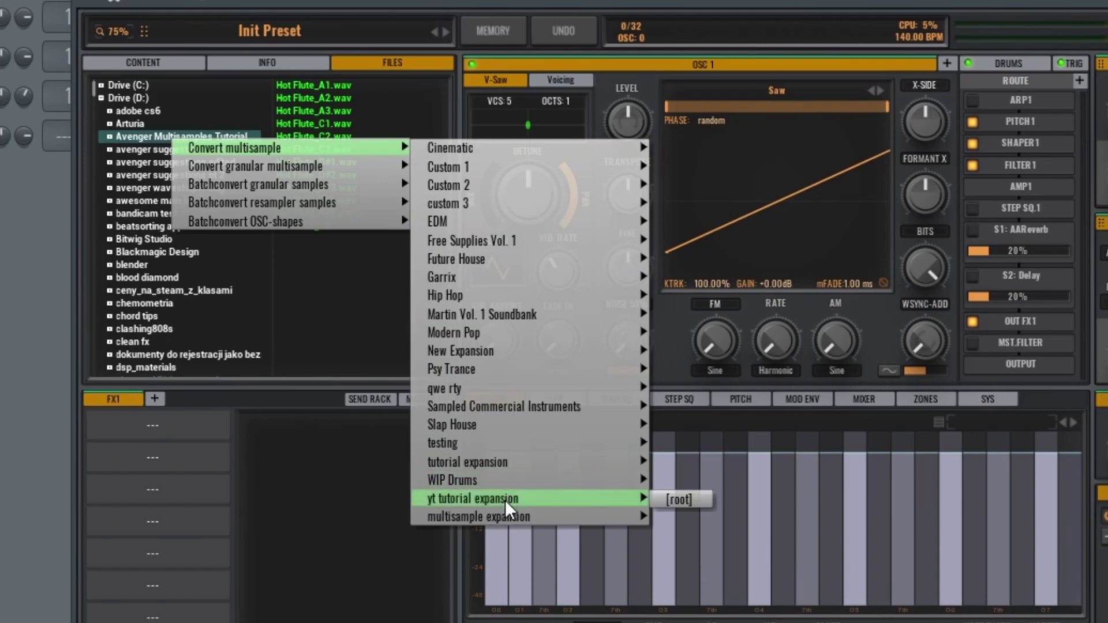
{"action": "mouse_move", "coordinate": [503, 518]}
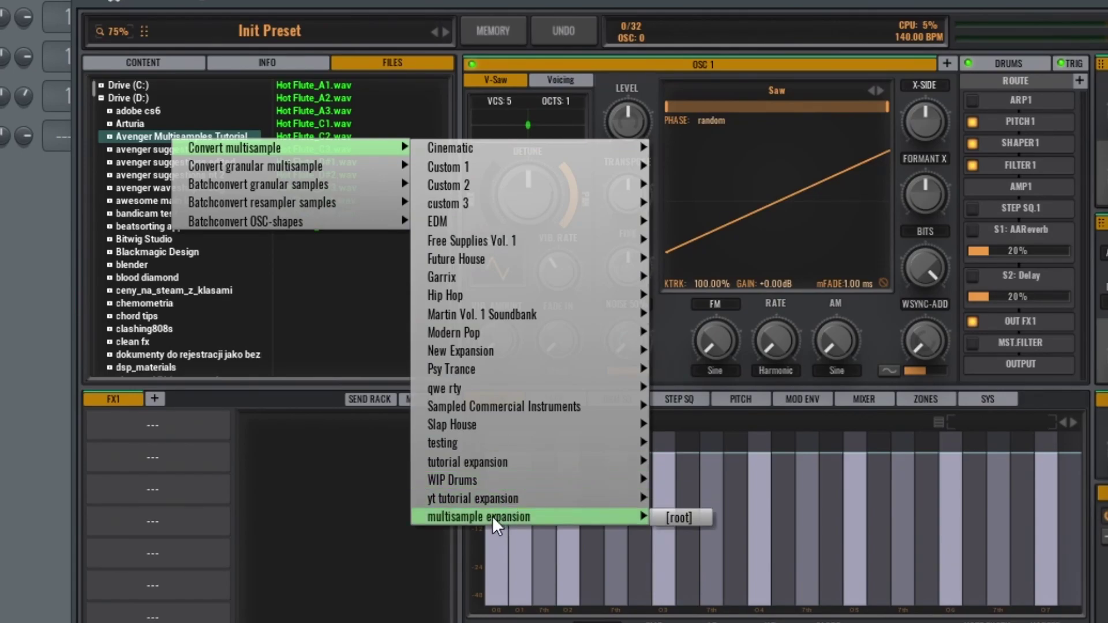
Convert the folder to the expansion's [root] and load Avenger Multisamples Tutorial into OSC 1.
{"action": "left_click", "coordinate": [691, 517]}
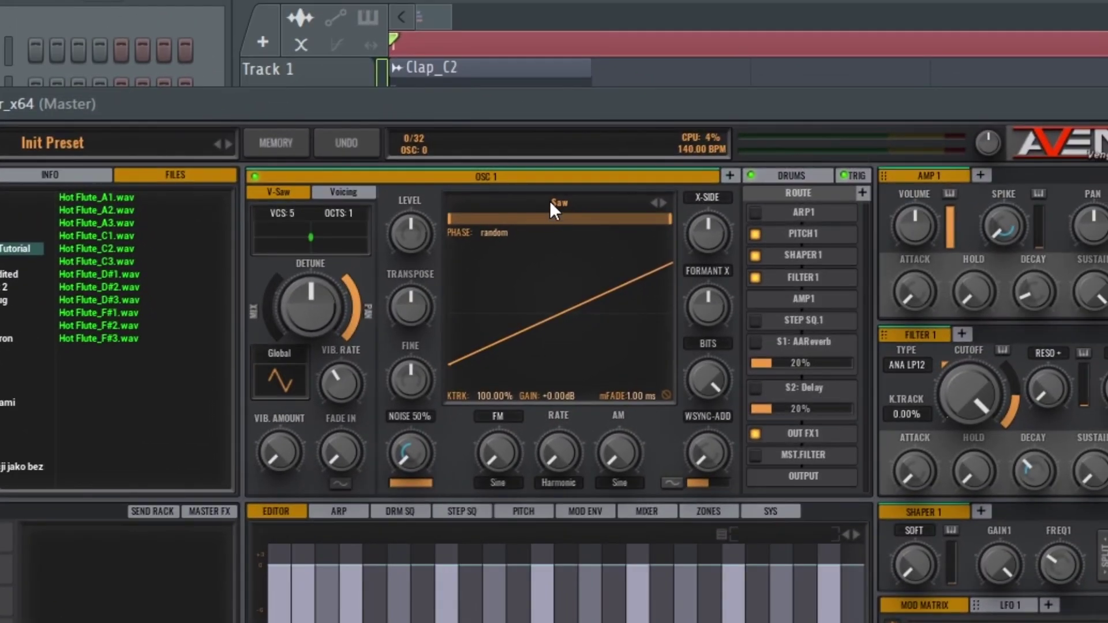
{"action": "left_click", "coordinate": [549, 199]}
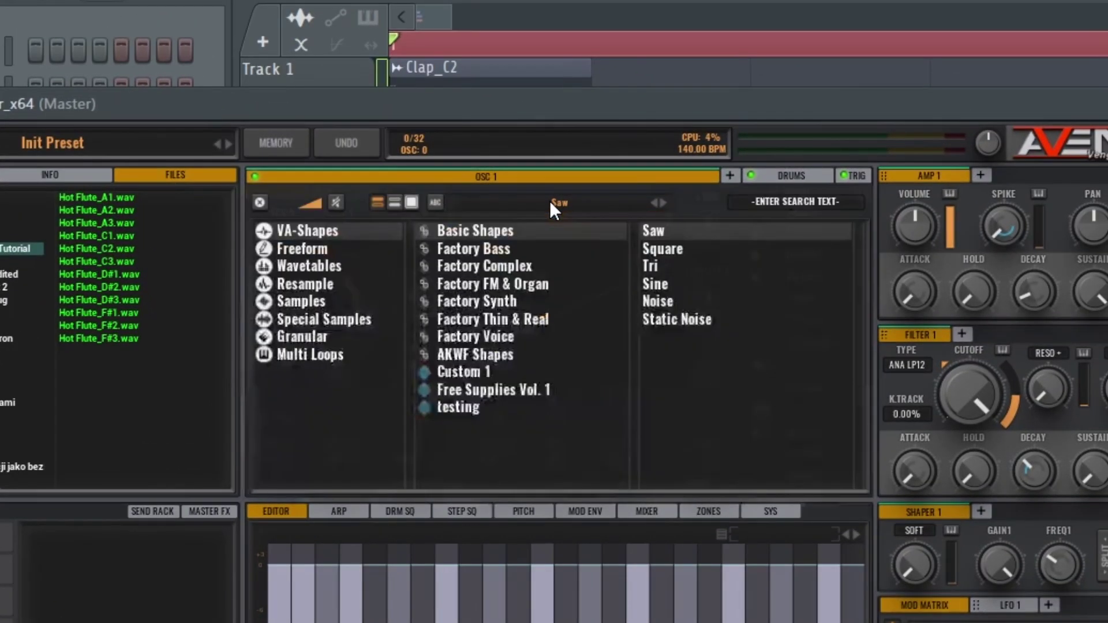
{"action": "left_click", "coordinate": [309, 299]}
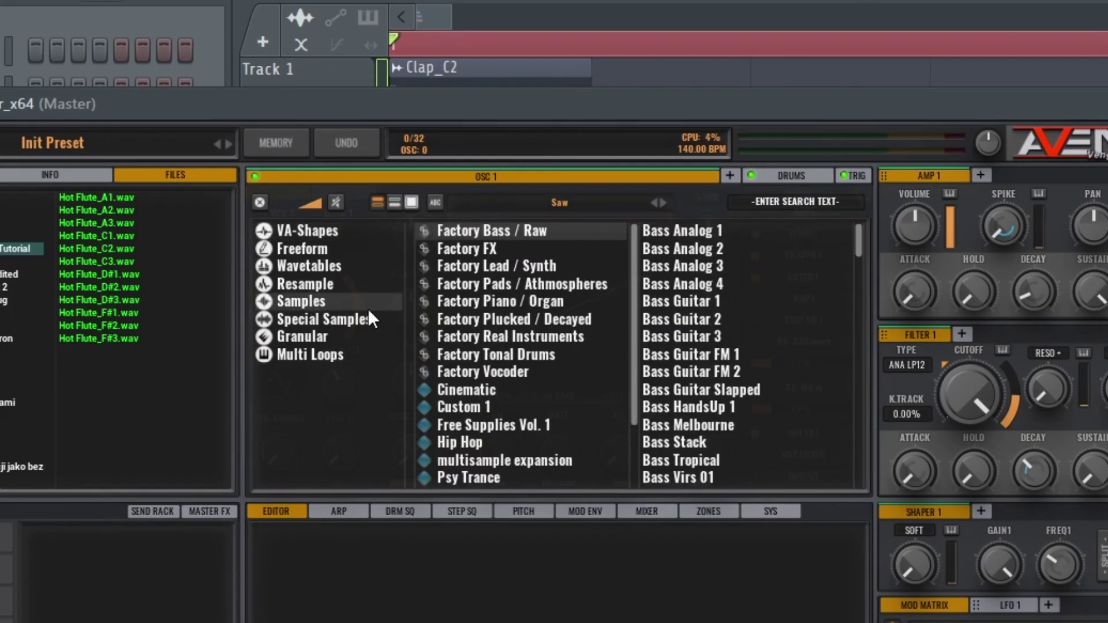
{"action": "scroll", "coordinate": [524, 381], "scroll_direction": "down", "scroll_amount": 3}
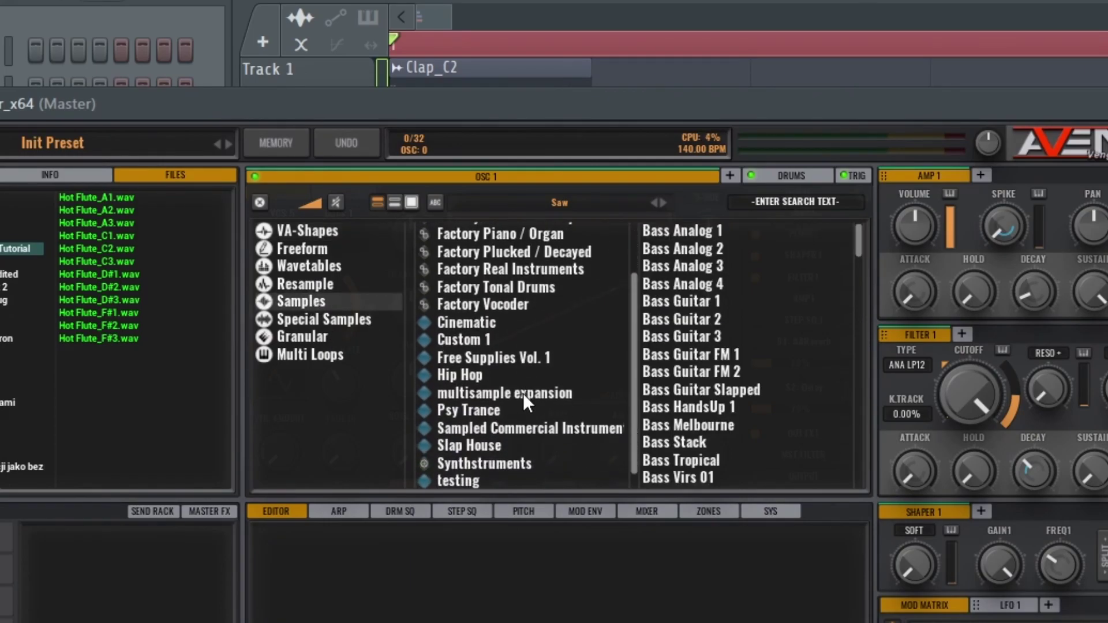
{"action": "left_click", "coordinate": [523, 393]}
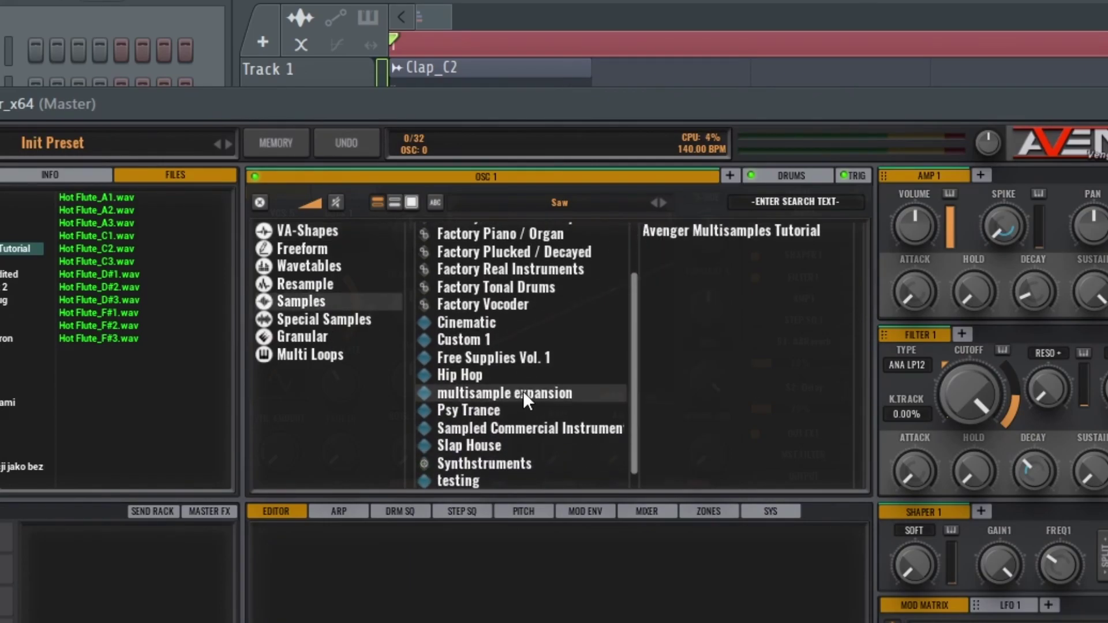
{"action": "double_click", "coordinate": [756, 226]}
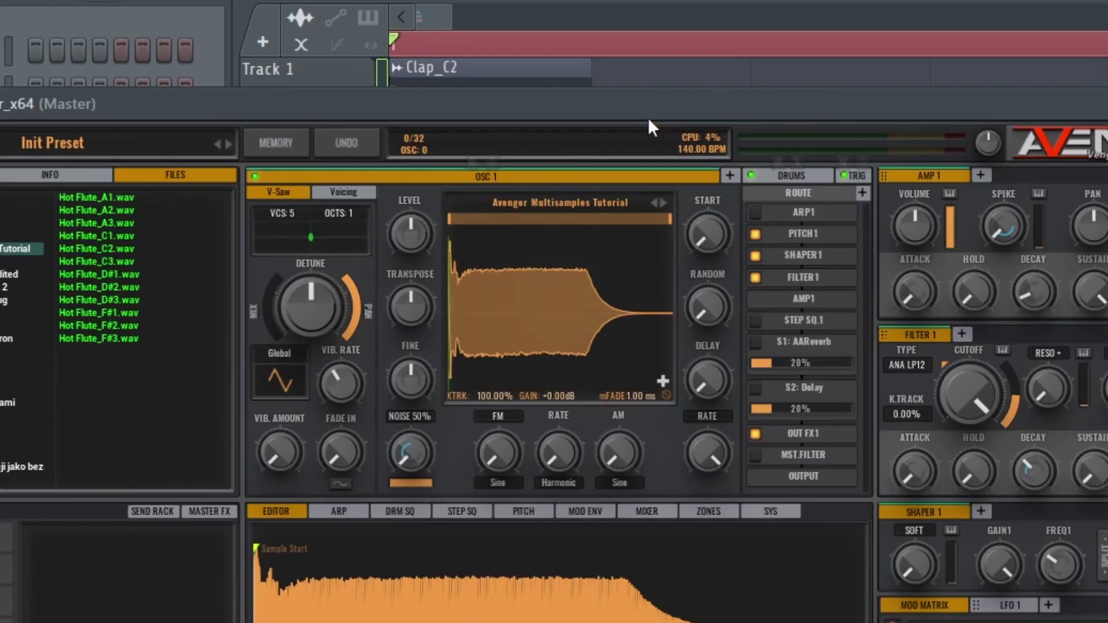
Play a few notes to hear the flute multisample and reposition the Avenger window.
{"action": "key", "text": "c"}
{"action": "key", "text": "b"}
{"action": "key", "text": "n"}
{"action": "key", "text": "b"}
{"action": "key", "text": "c"}
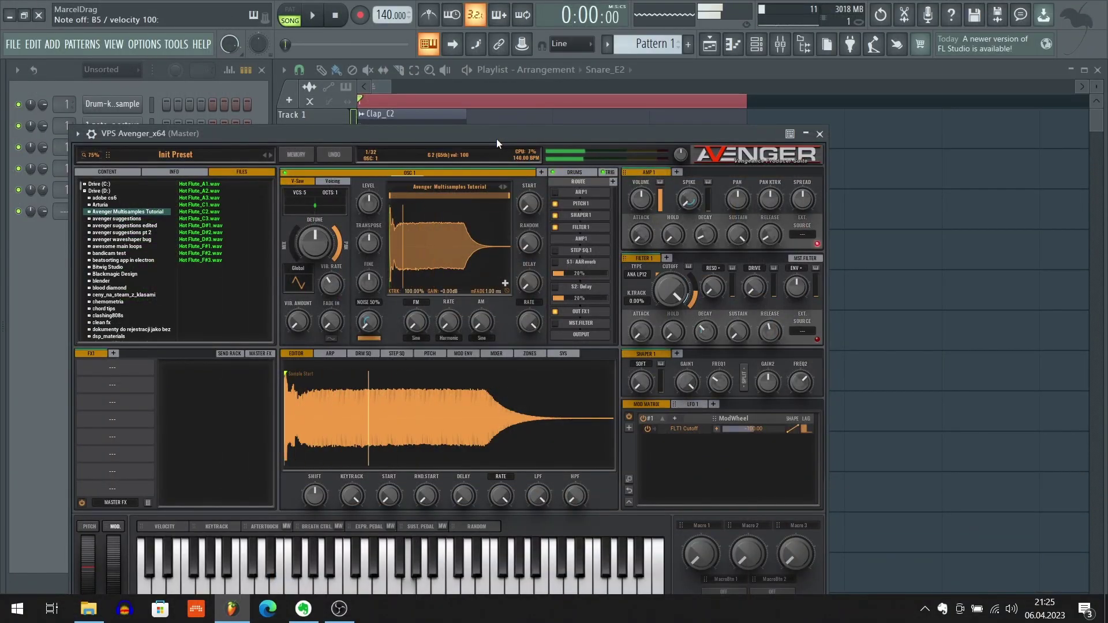
{"action": "key", "text": "b"}
{"action": "left_click_drag", "start_coordinate": [496, 139], "coordinate": [541, 89]}
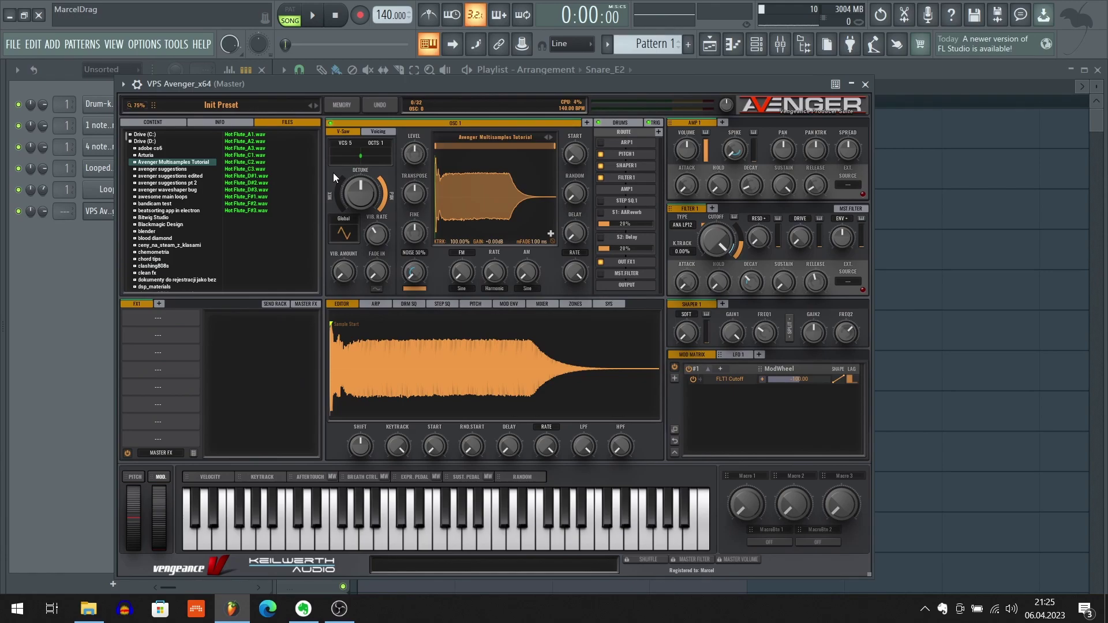